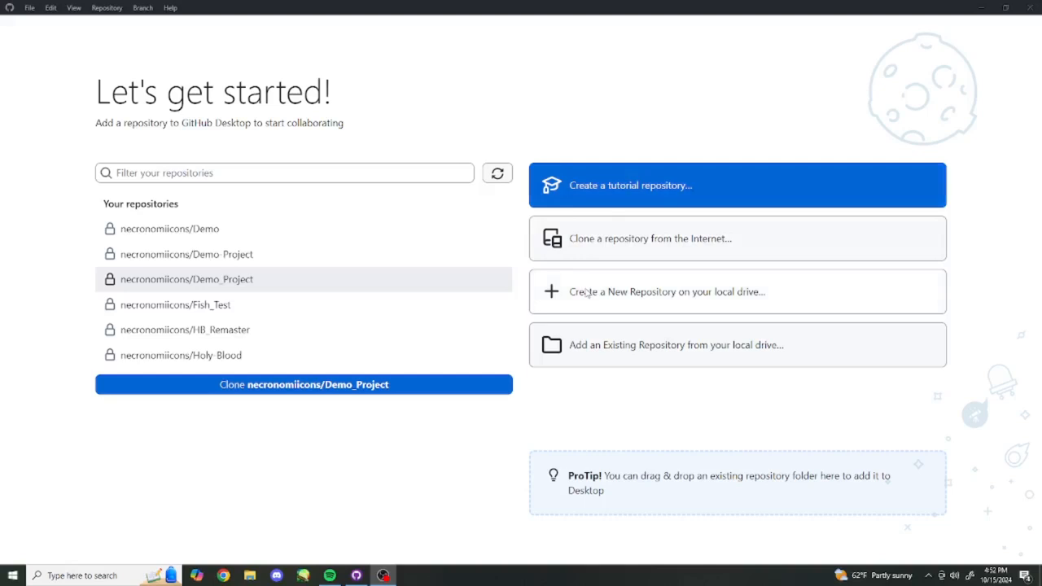
# Step: Create a new repository on the local drive named Lewis Demo, using the Unity Git ignore template and no license
pyautogui.click(586, 293)
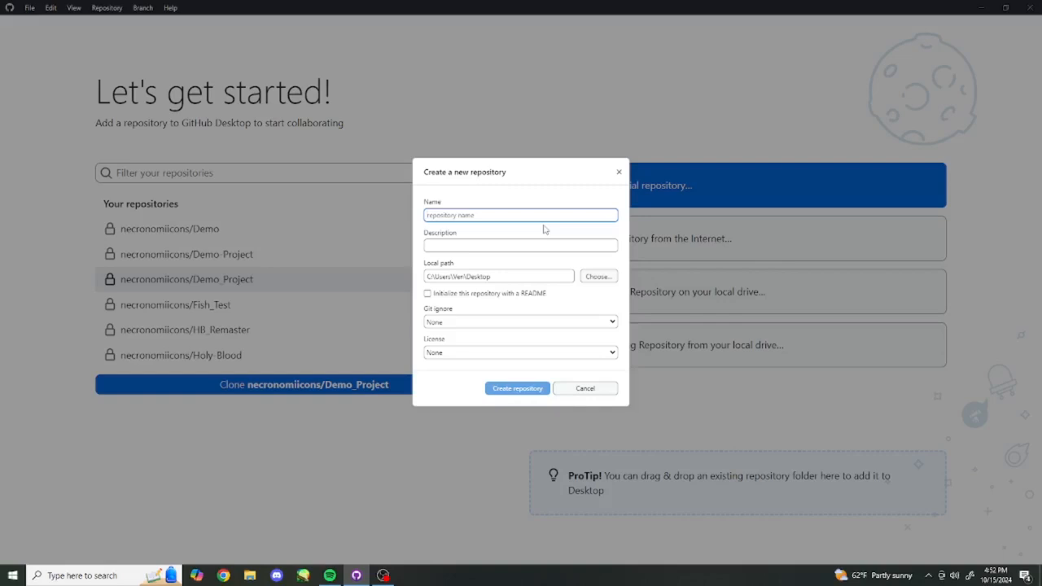
pyautogui.write('Lewis Demo')
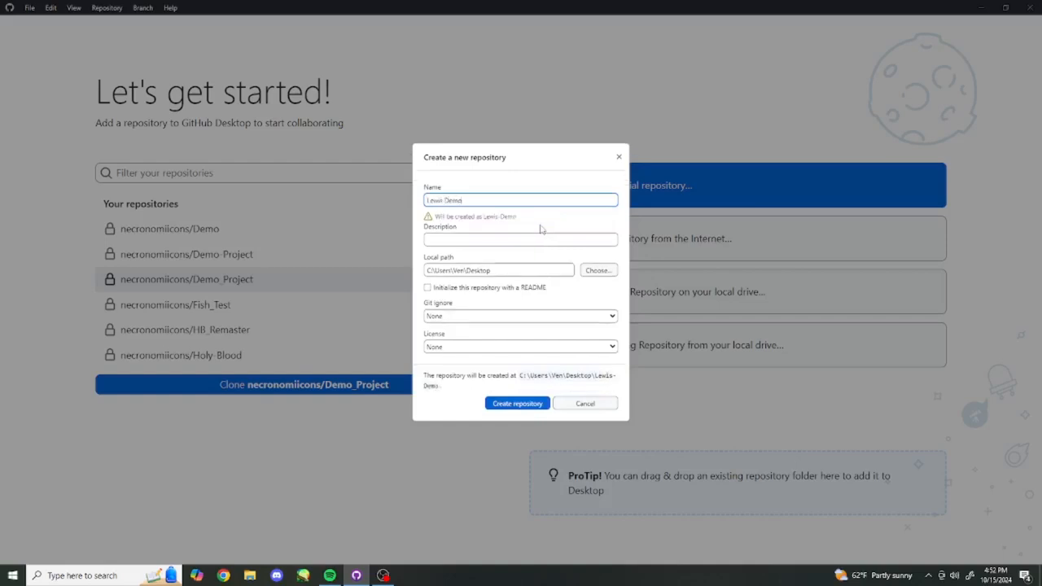
pyautogui.click(511, 236)
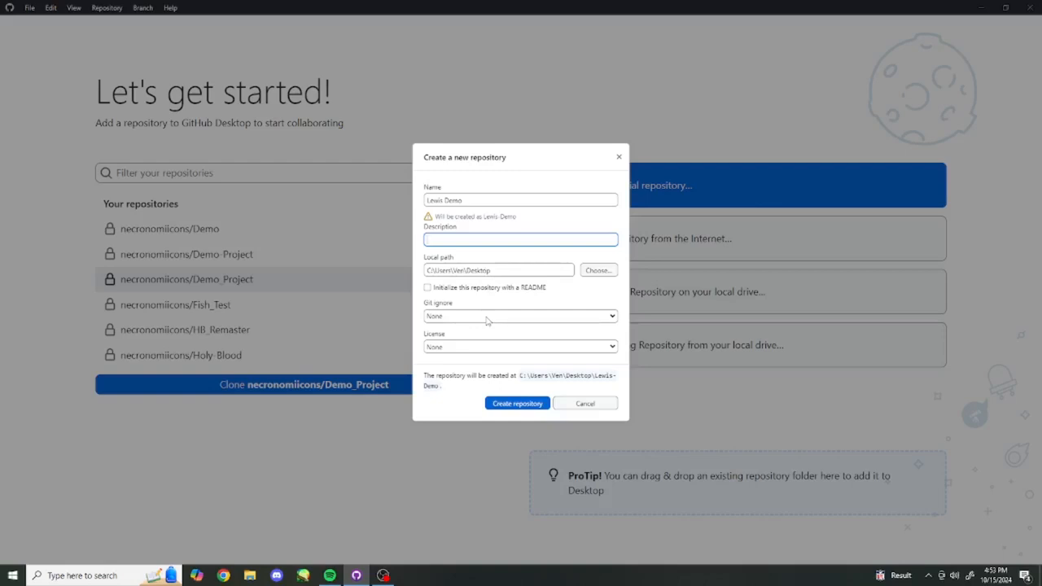
pyautogui.click(520, 317)
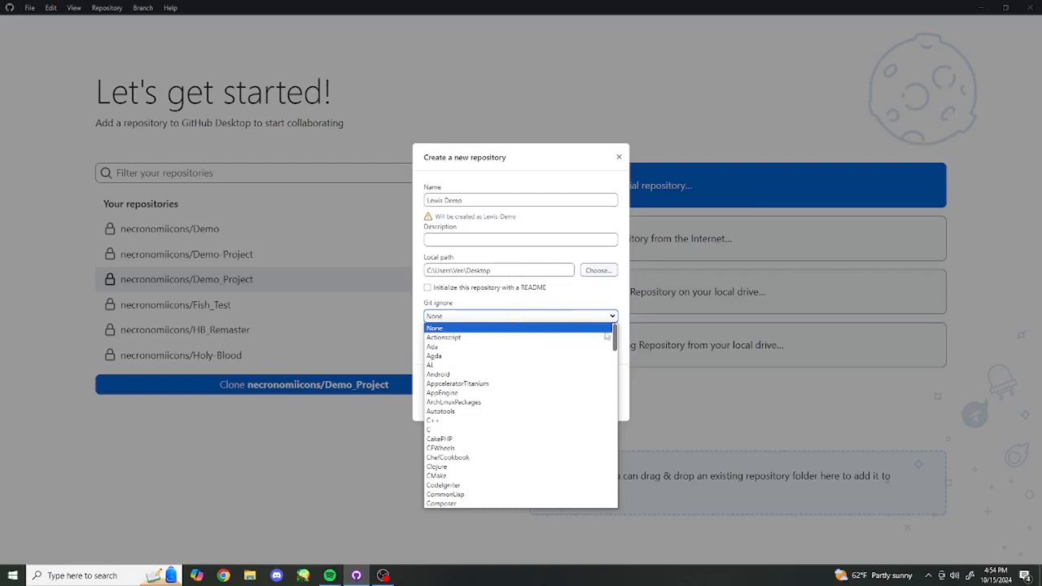
pyautogui.moveTo(615, 336); pyautogui.dragTo(615, 489)
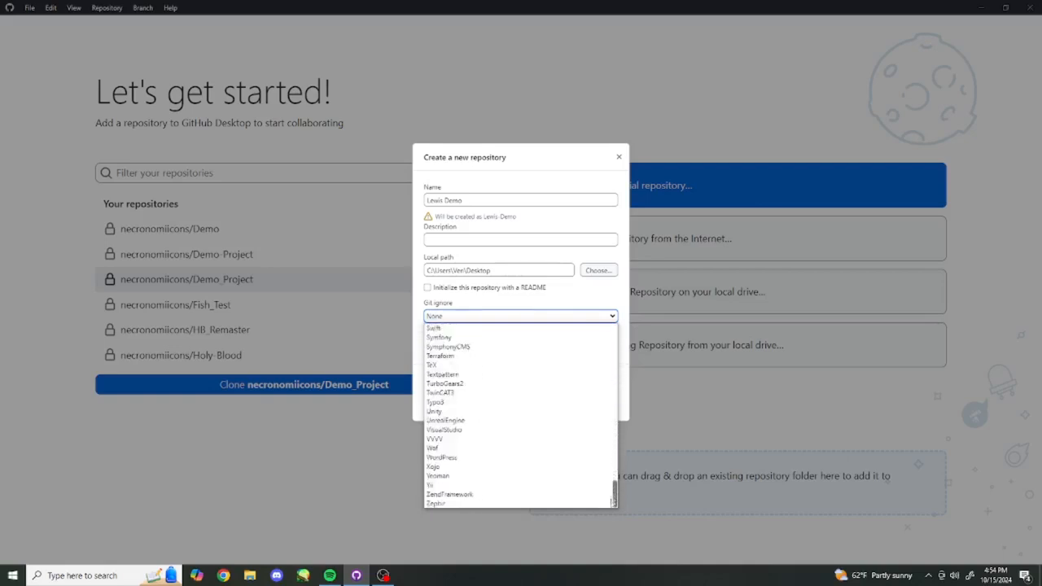
pyautogui.press('u')
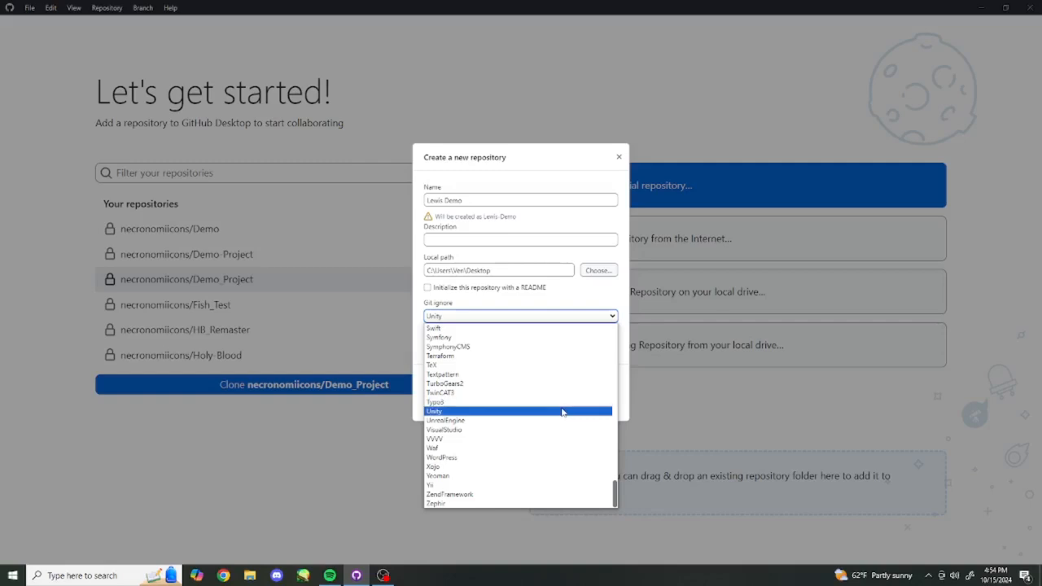
pyautogui.click(559, 412)
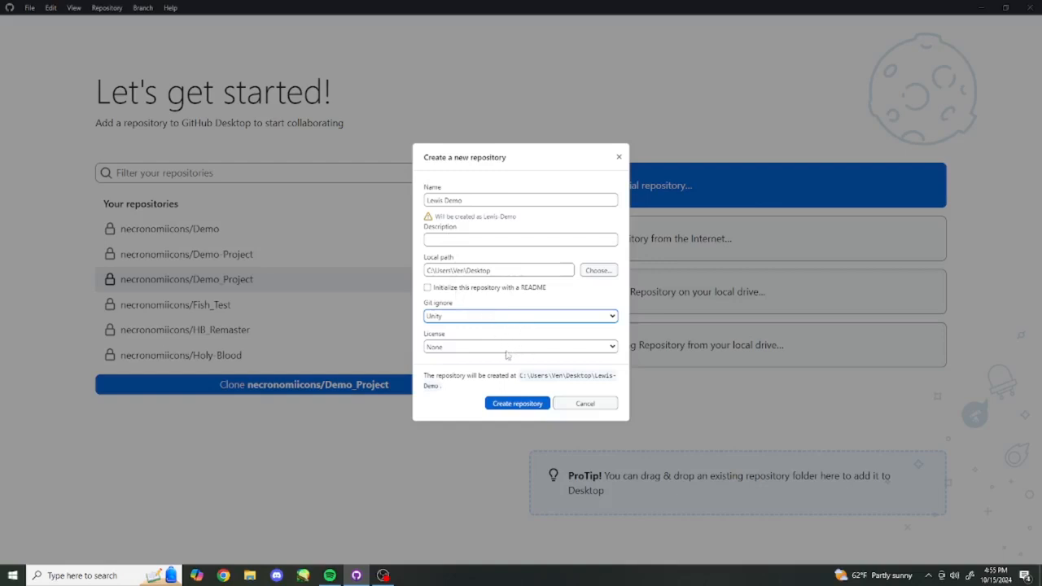
pyautogui.click(517, 406)
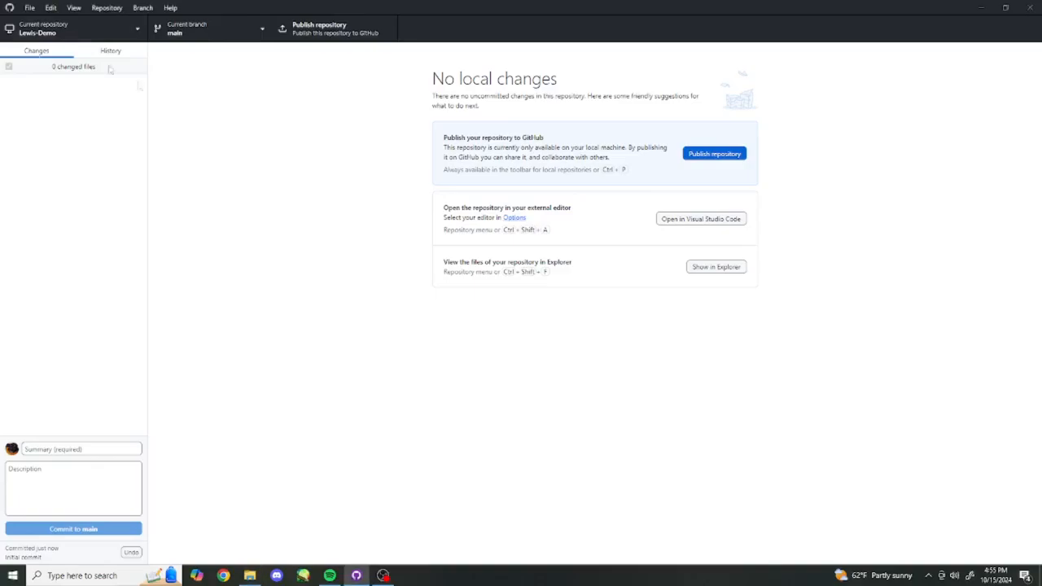
# Step: Minimize the window and check the Lewis-Demo folder on the desktop
pyautogui.click(981, 7)
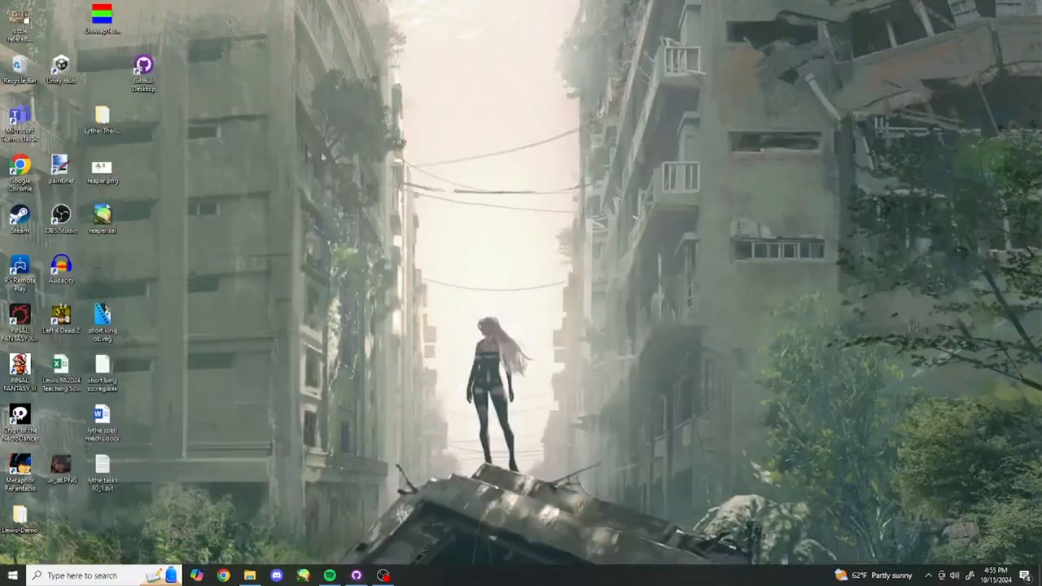
pyautogui.click(20, 517)
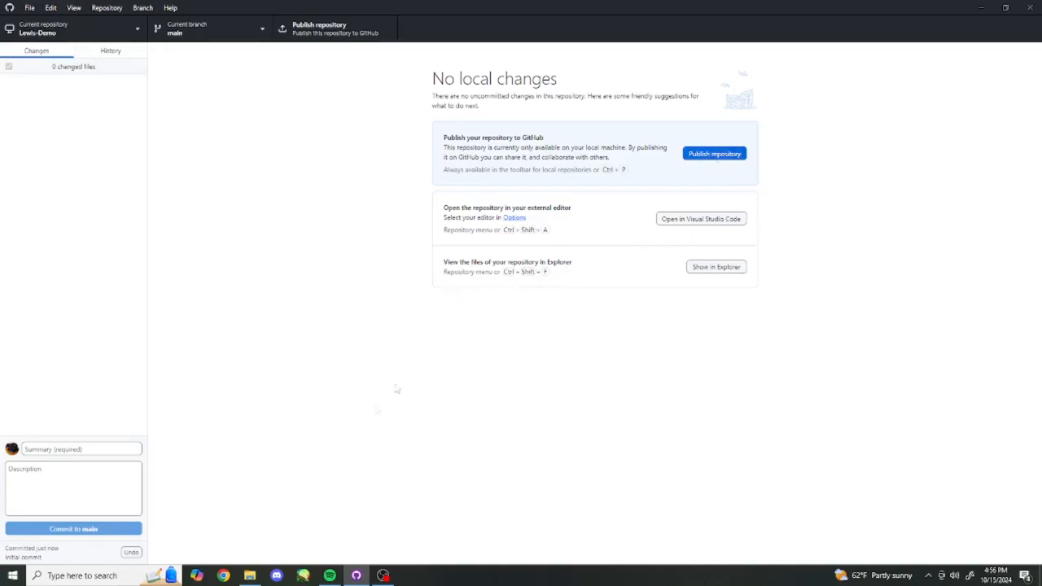
# Step: Switch to GitHub in Chrome, maximize the window, expand the top repositories list and search it for Lewis
pyautogui.click(223, 575)
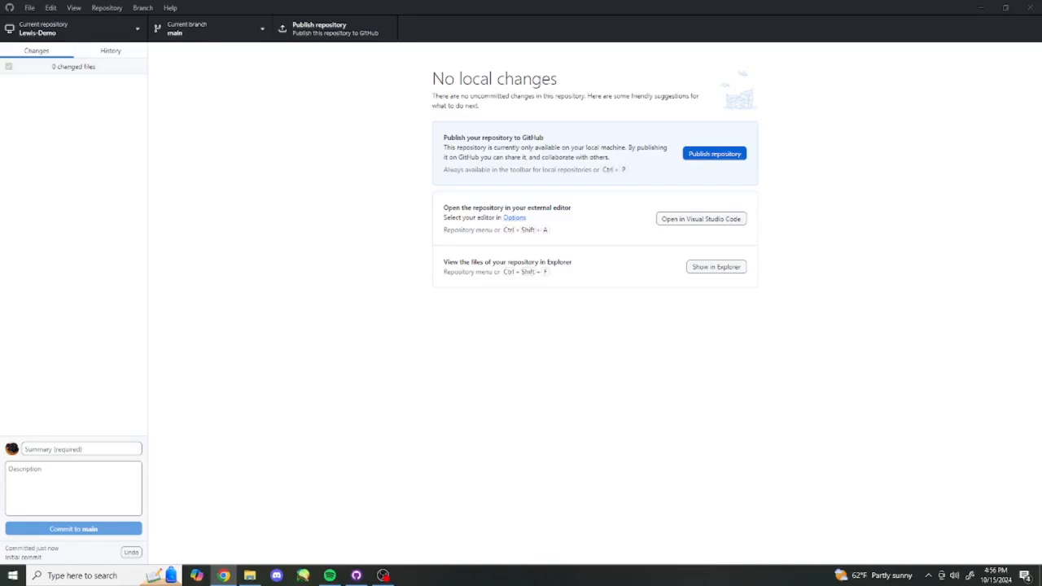
pyautogui.moveTo(0, 166); pyautogui.dragTo(483, 107)
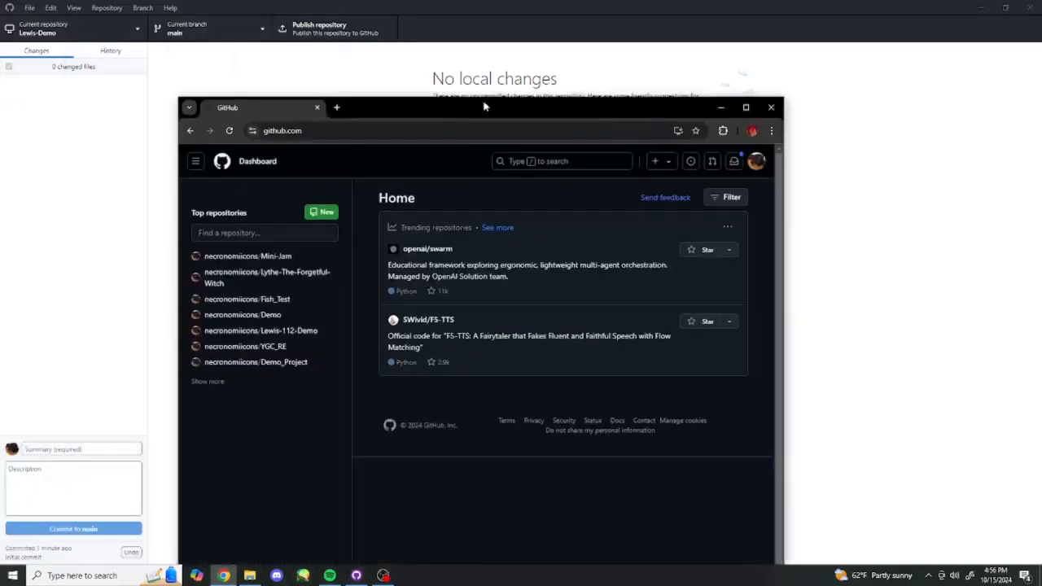
pyautogui.doubleClick(483, 107)
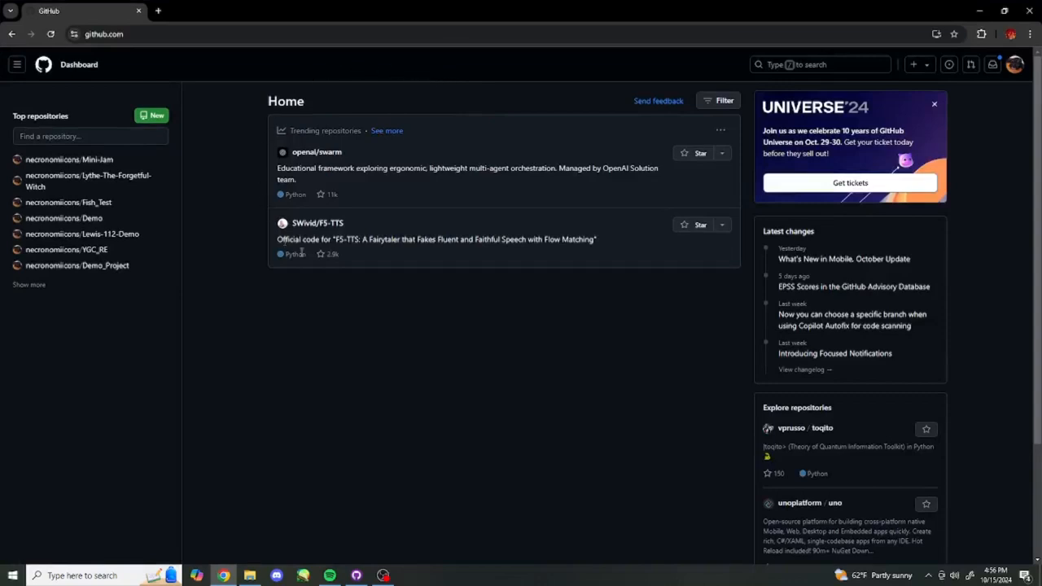
pyautogui.click(42, 285)
pyautogui.click(58, 136)
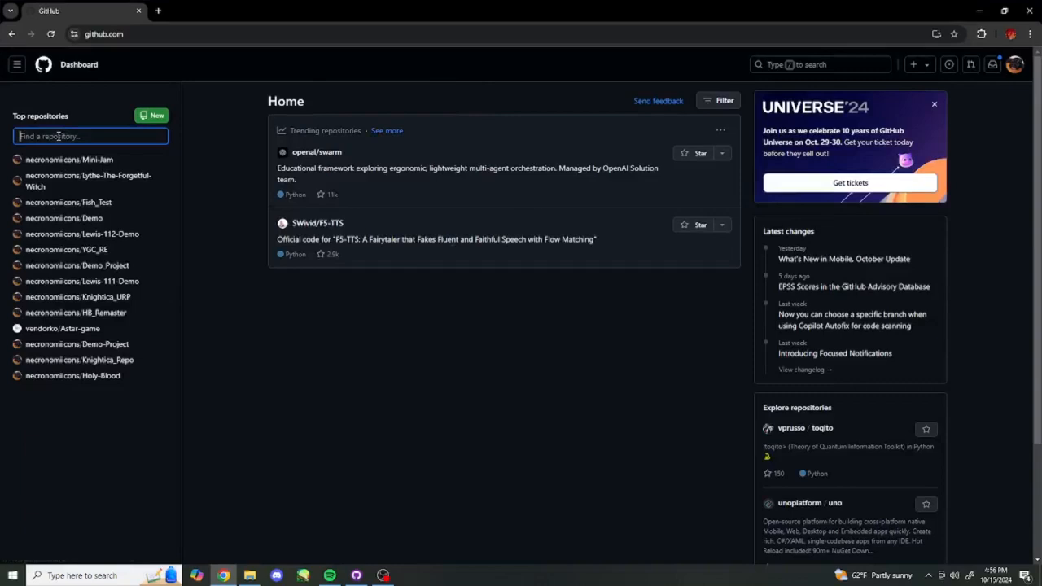
pyautogui.write('Lewis')
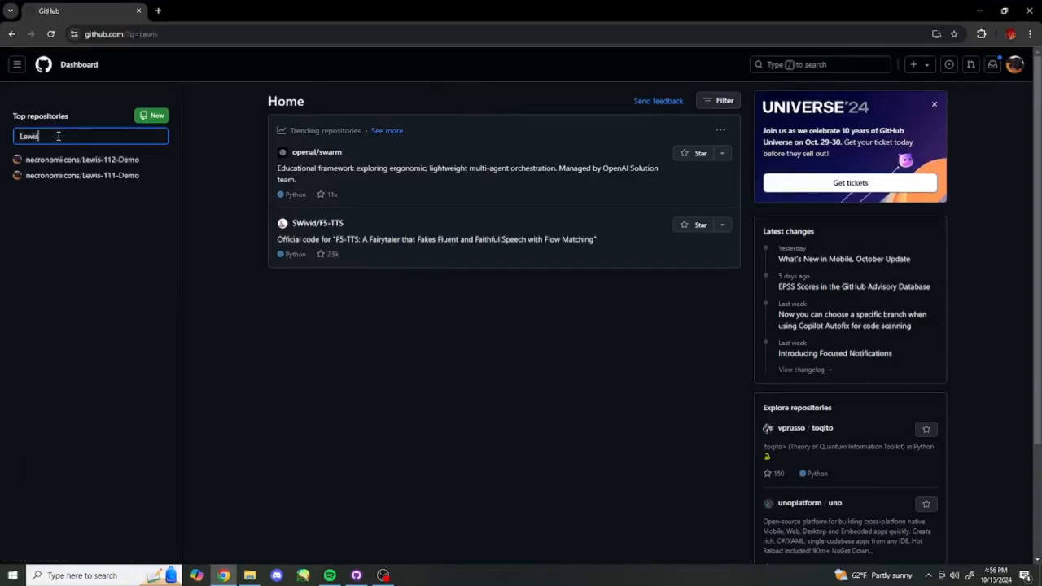
pyautogui.click(82, 177)
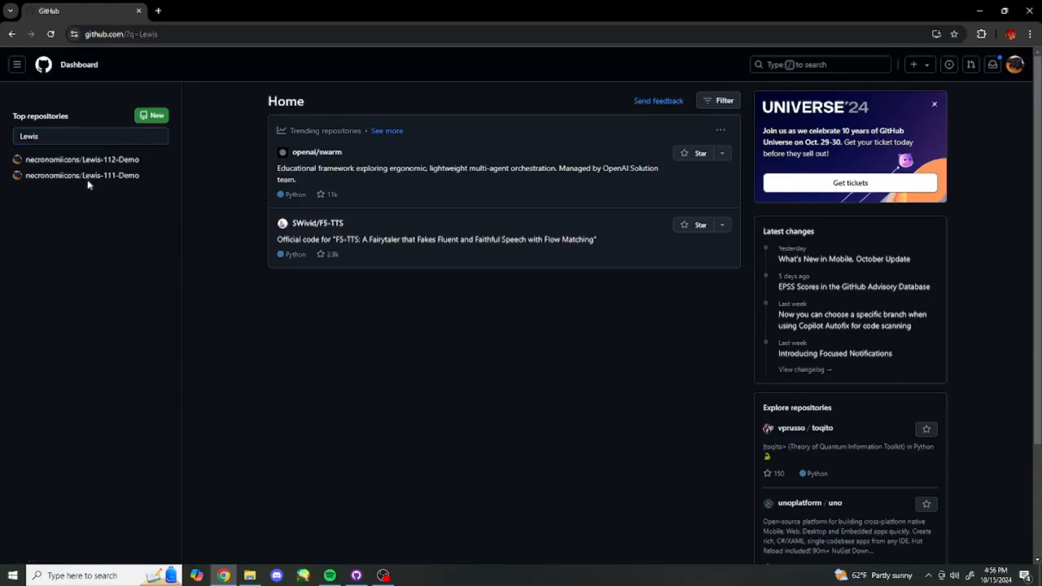
# Step: Switch back to GitHub Desktop and publish the repository to GitHub.com as Lewis-Demo, keeping the code private
pyautogui.click(356, 576)
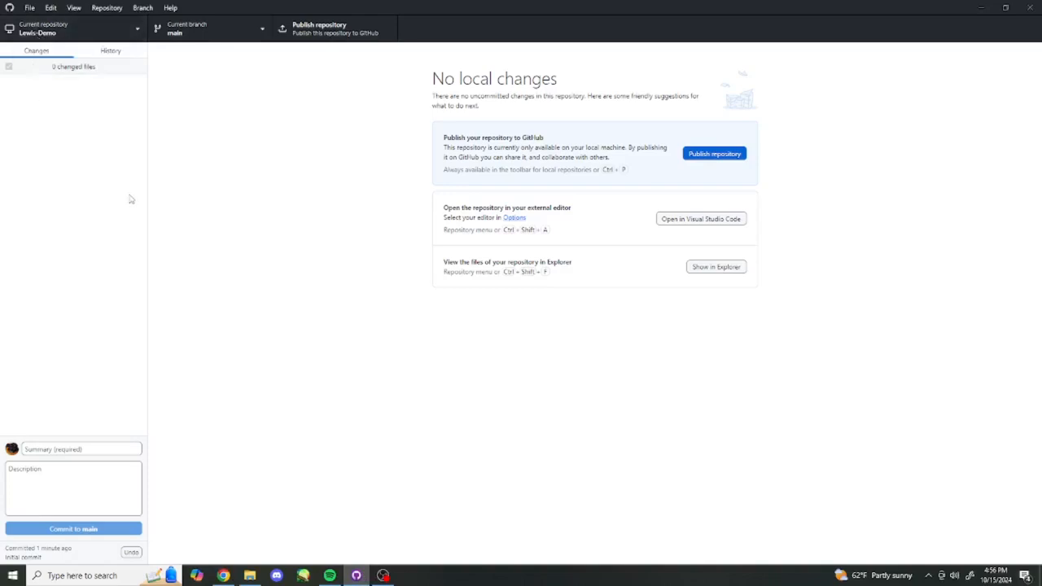
pyautogui.click(705, 157)
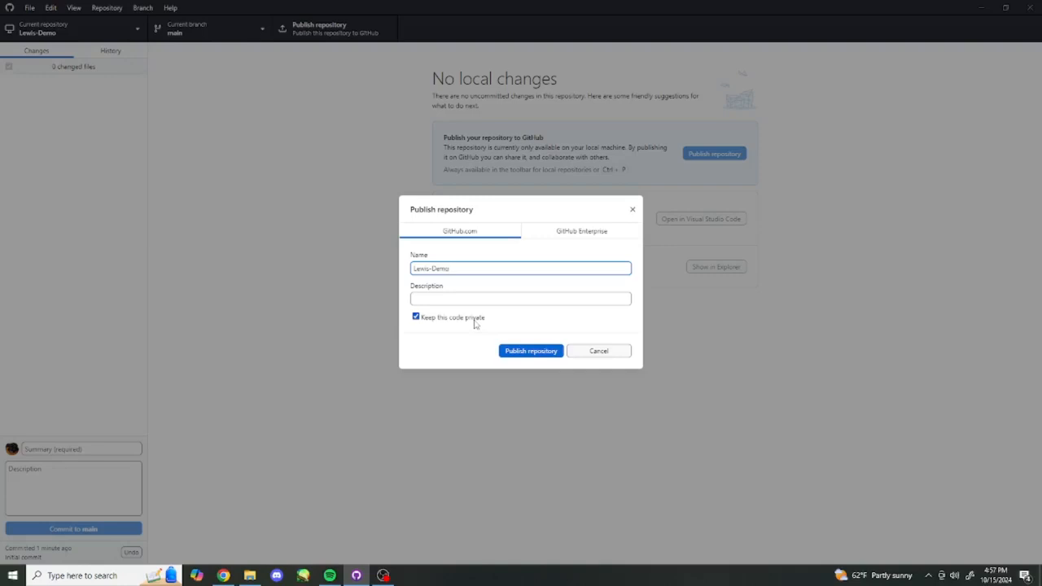
pyautogui.click(527, 352)
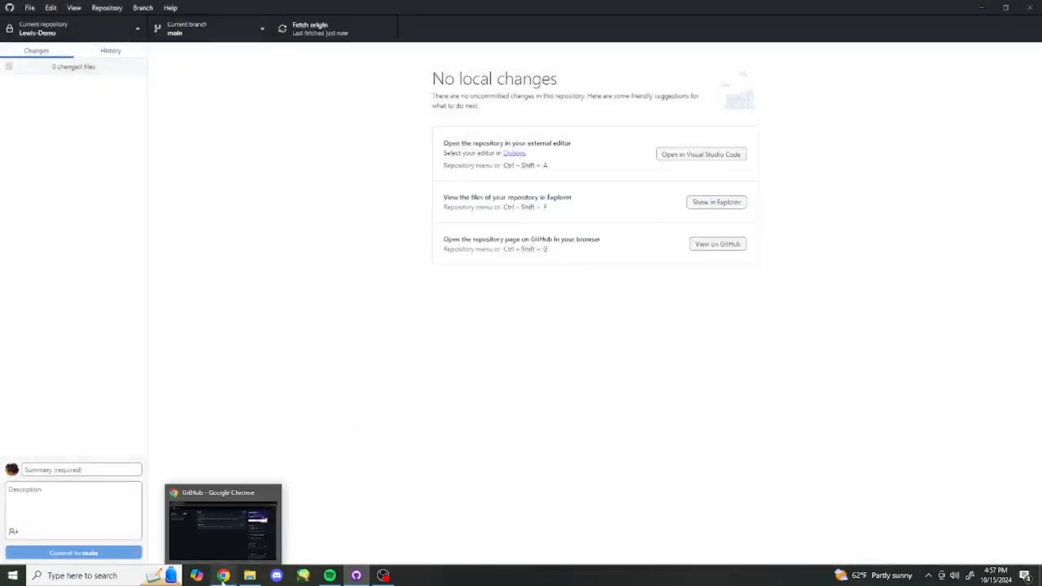
# Step: Reload the GitHub dashboard in Chrome and open the Lewis-Demo repository page to check its files
pyautogui.click(223, 575)
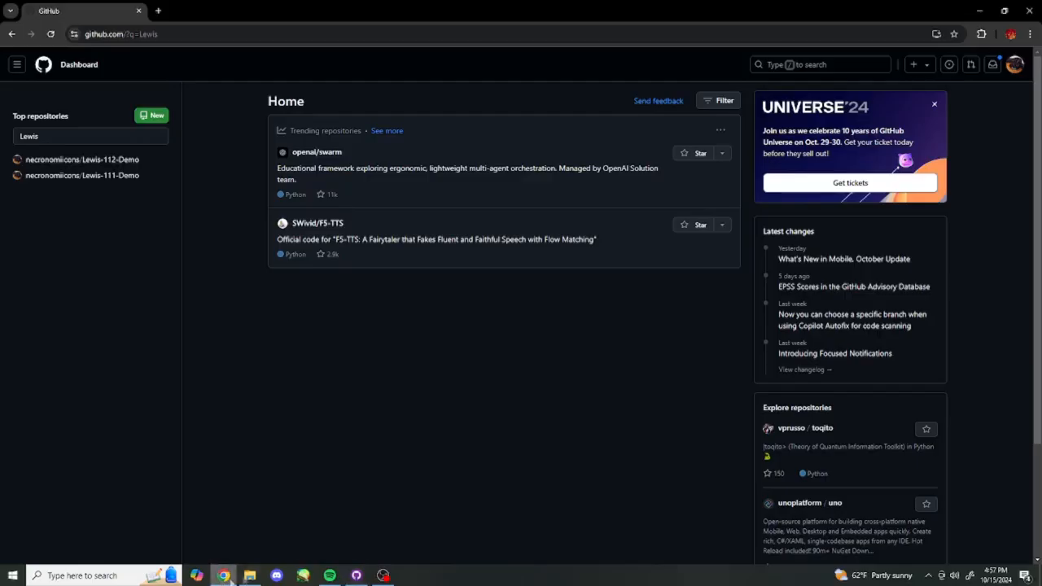
pyautogui.click(50, 34)
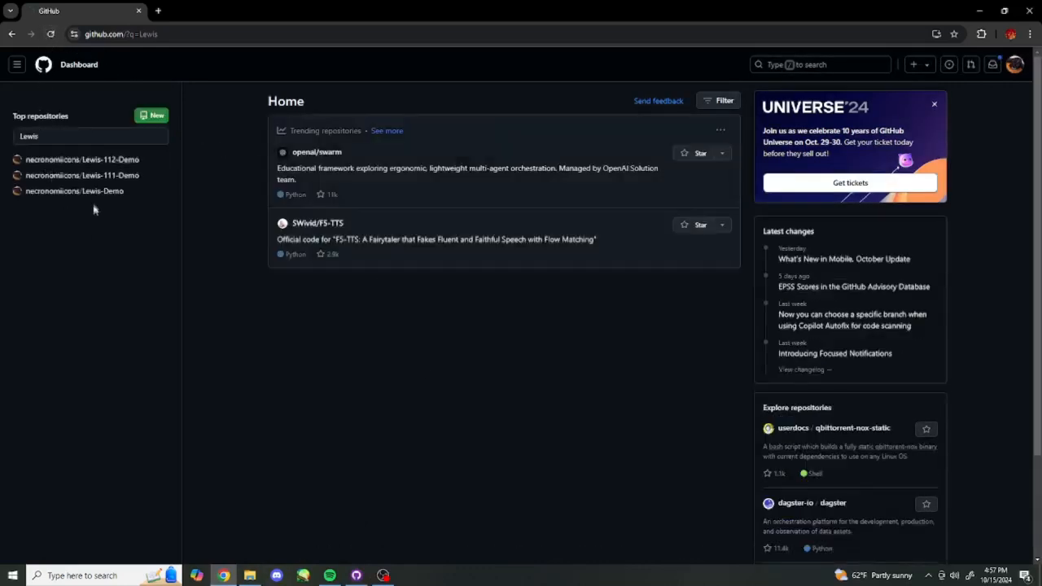
pyautogui.moveTo(71, 194)
pyautogui.click(74, 193)
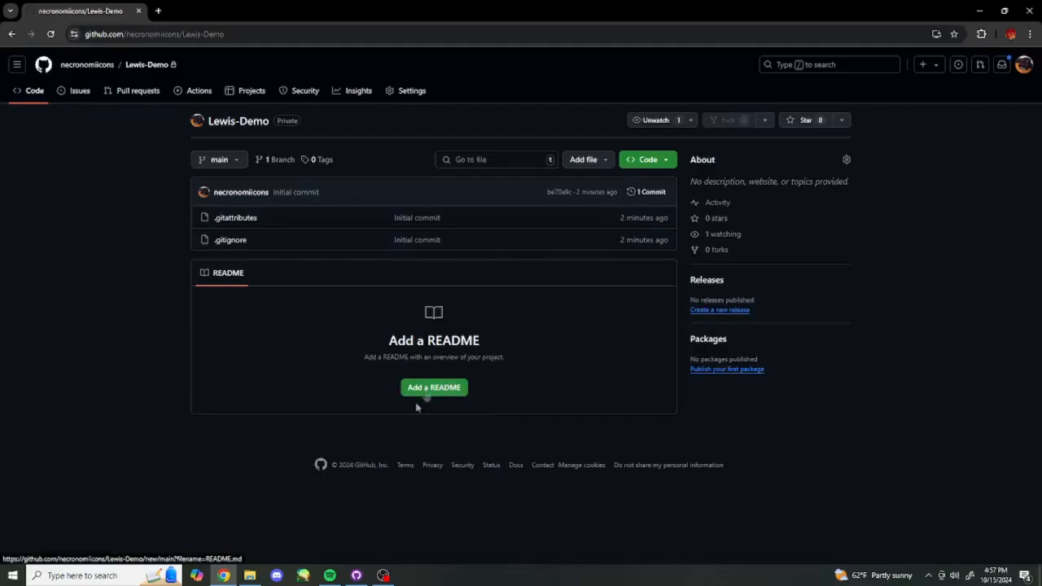
# Step: Switch back to GitHub Desktop and launch Unity Hub over it
pyautogui.click(356, 575)
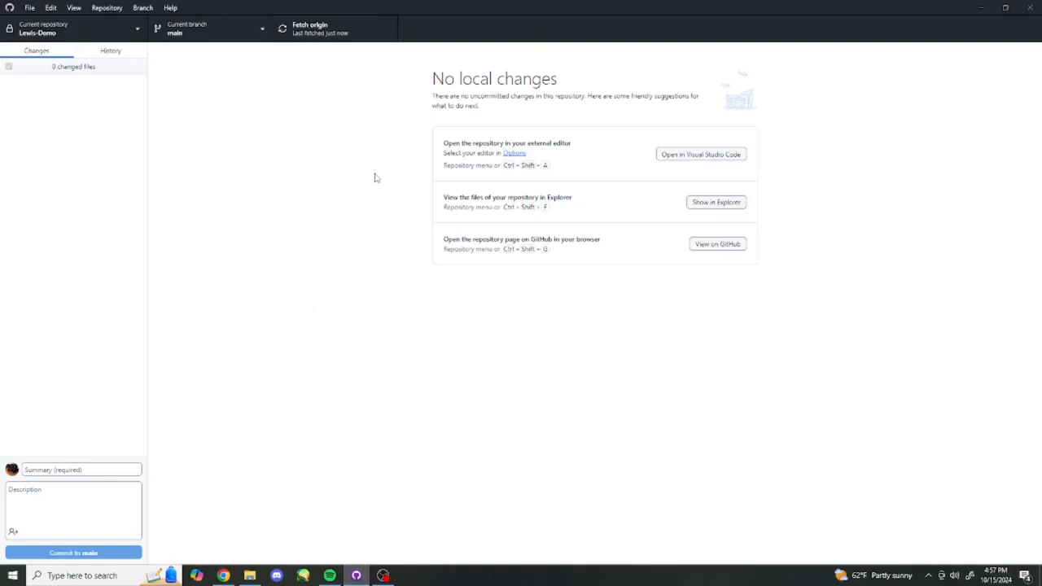
pyautogui.press('super')
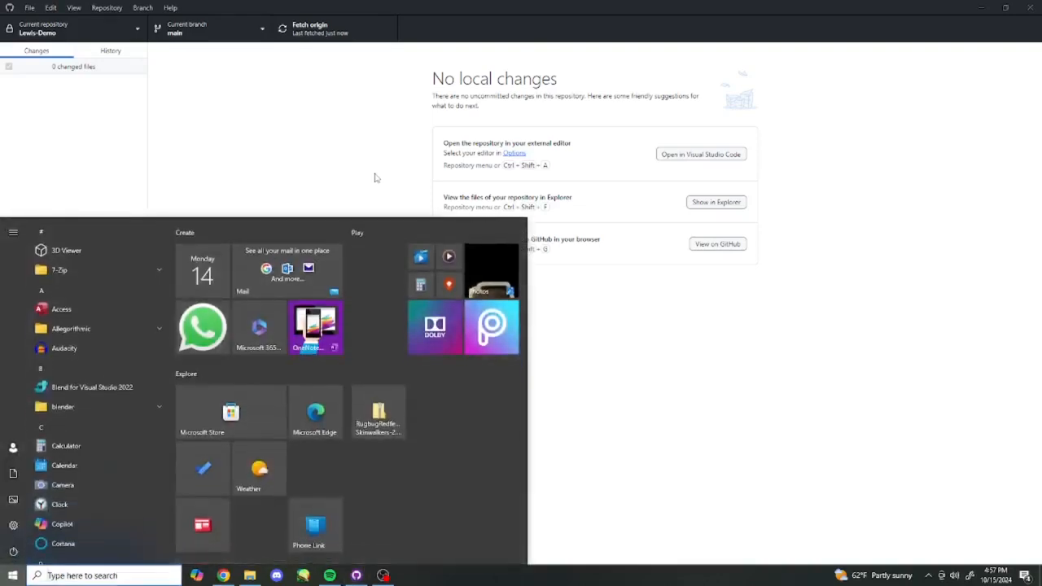
pyautogui.write('unity Hub')
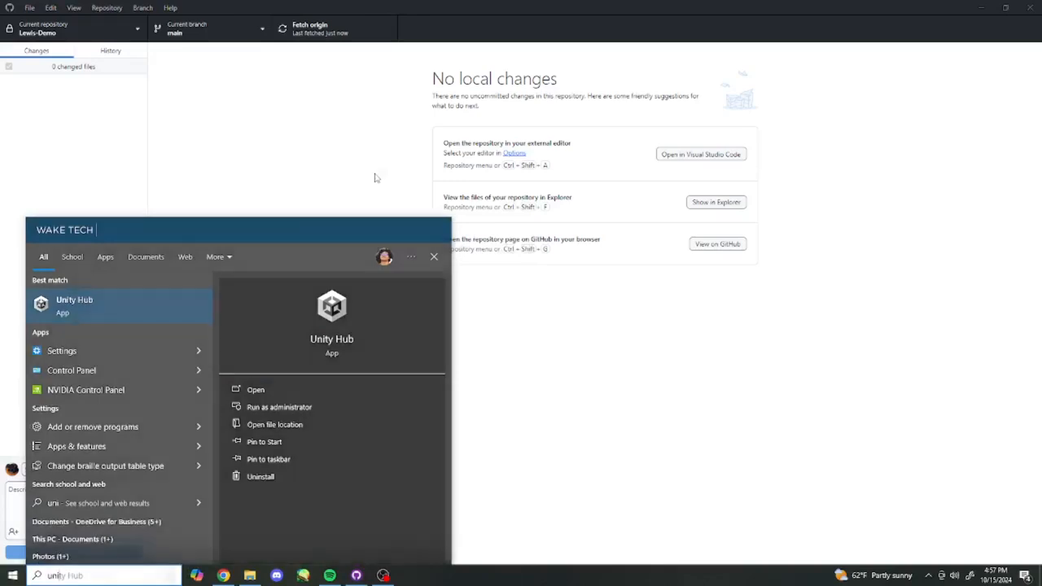
pyautogui.press('Return')
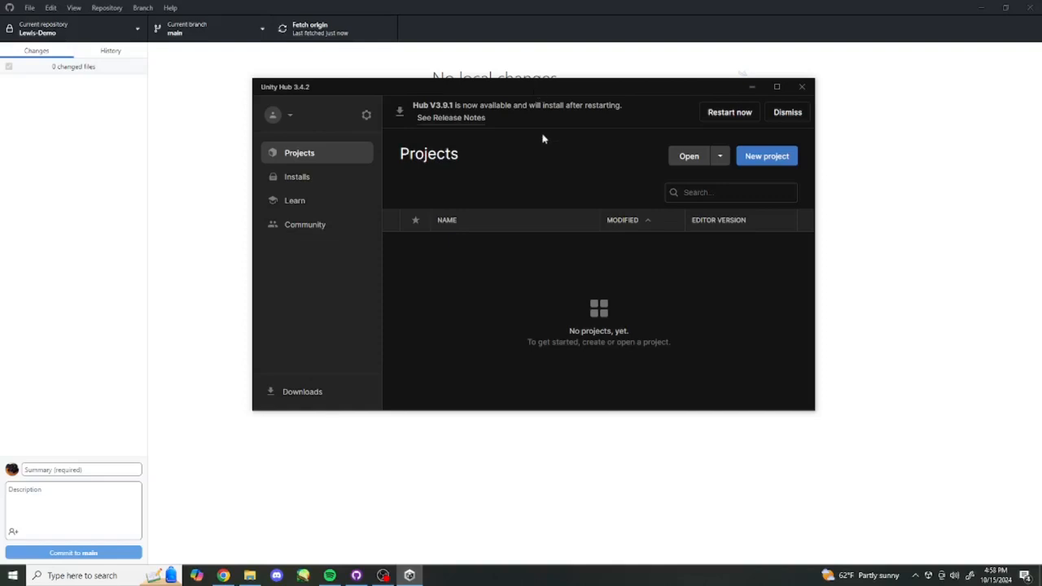
# Step: Start a new Unity project with the 3D (Built-In Render Pipeline) template and name it Lewis Demo
pyautogui.click(779, 163)
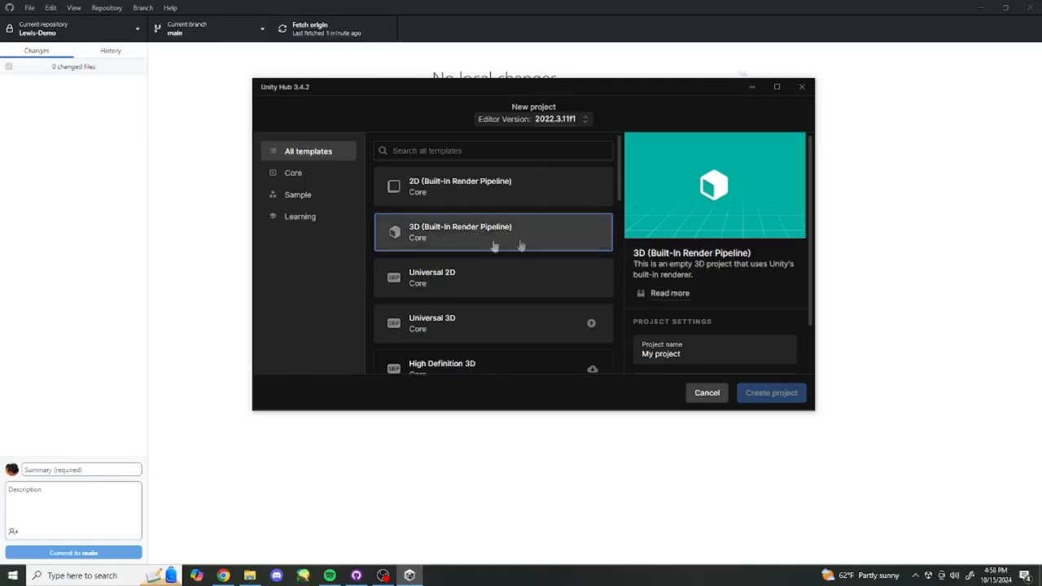
pyautogui.scroll(-1, 708, 275)
pyautogui.moveTo(730, 298); pyautogui.dragTo(646, 301)
pyautogui.click(646, 301)
pyautogui.write('a')
pyautogui.hotkey('ctrl', 'a')
pyautogui.write('Lewis Demo')
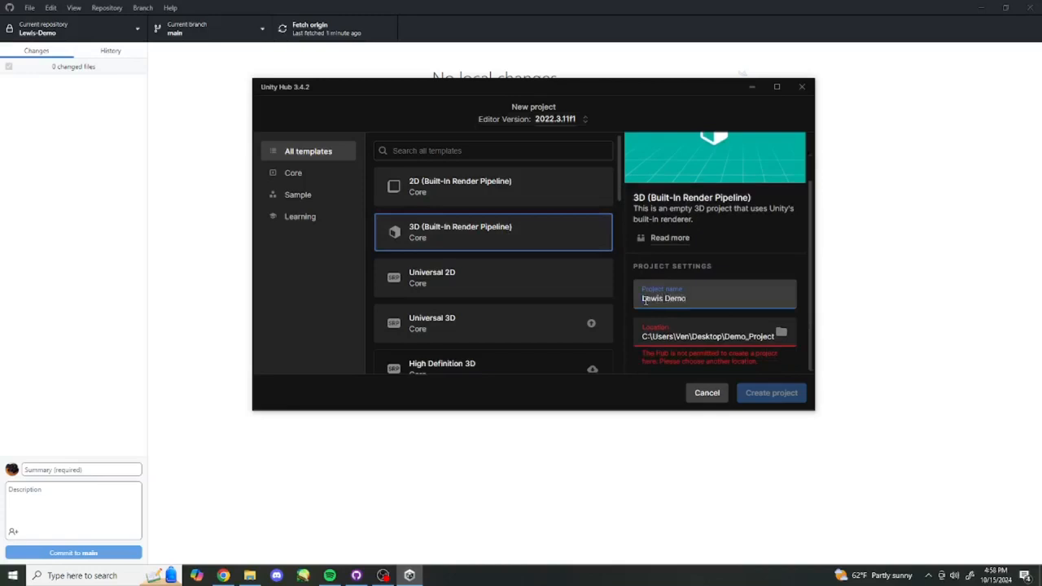
# Step: Create the project inside the Lewis-Demo repository folder on the Desktop, and minimize the Unity editor once it has opened
pyautogui.click(781, 333)
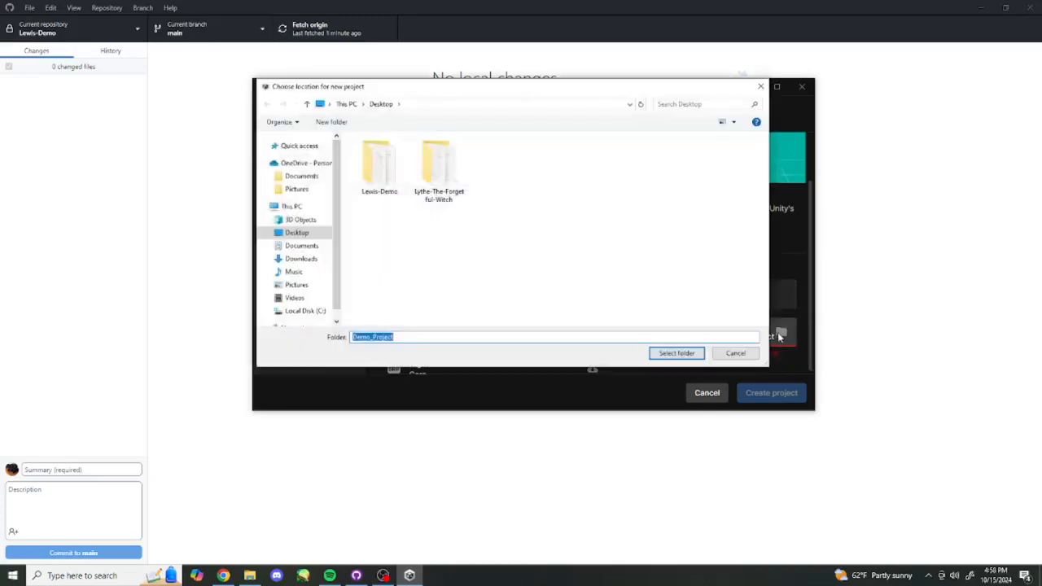
pyautogui.click(388, 186)
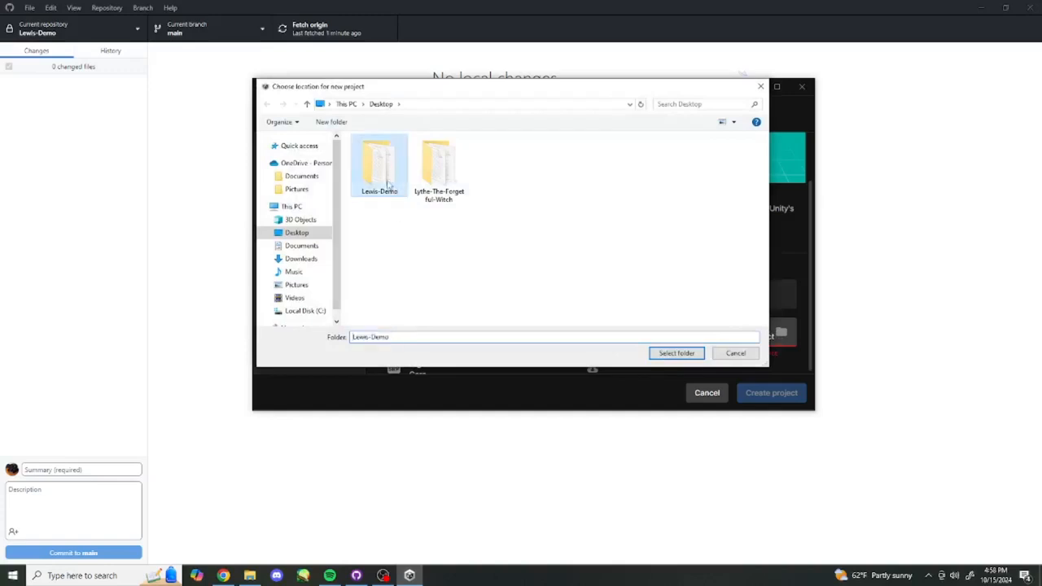
pyautogui.doubleClick(388, 185)
pyautogui.click(387, 105)
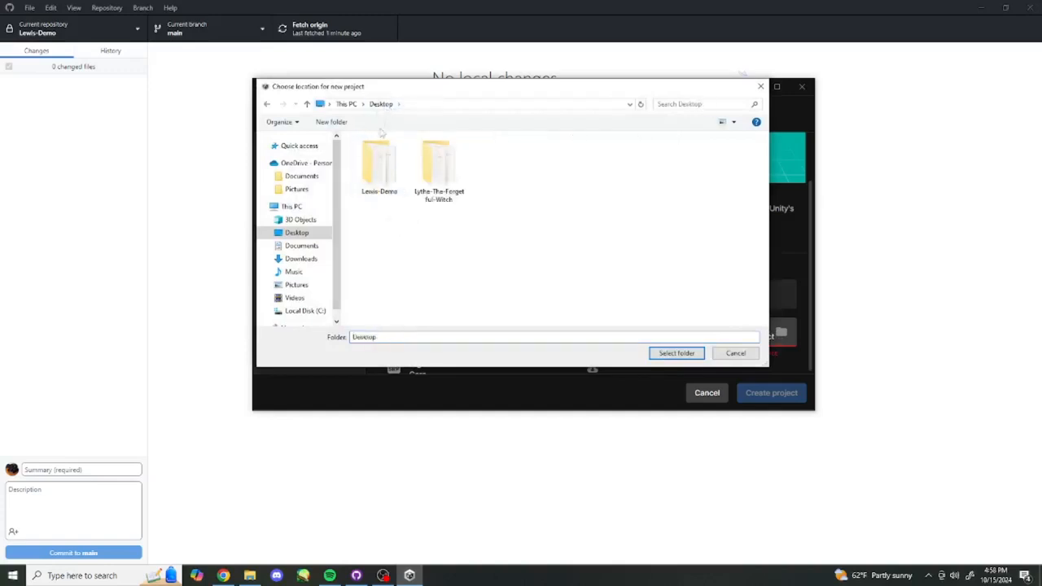
pyautogui.click(382, 174)
pyautogui.doubleClick(382, 173)
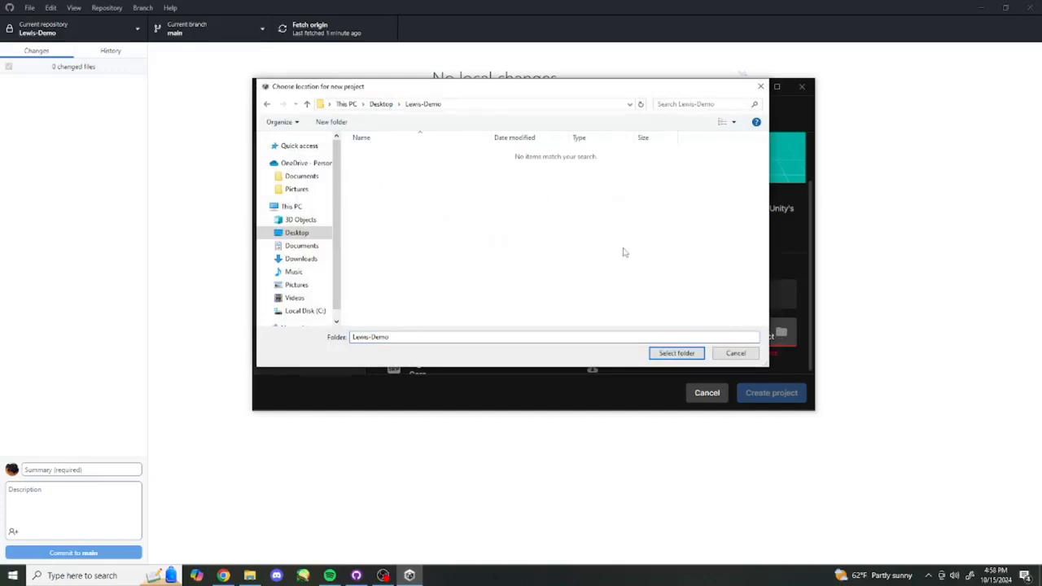
pyautogui.click(674, 352)
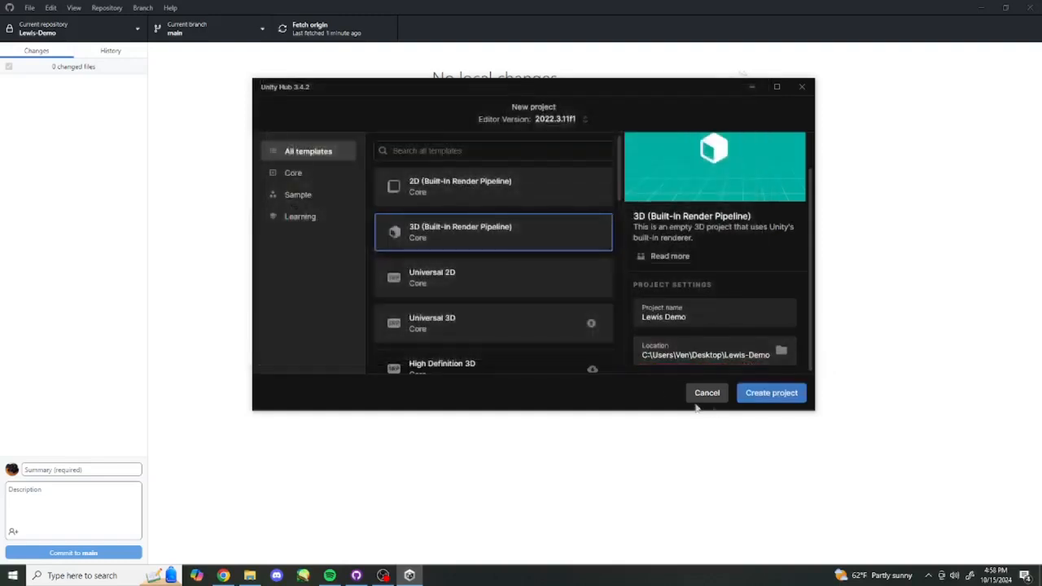
pyautogui.click(754, 399)
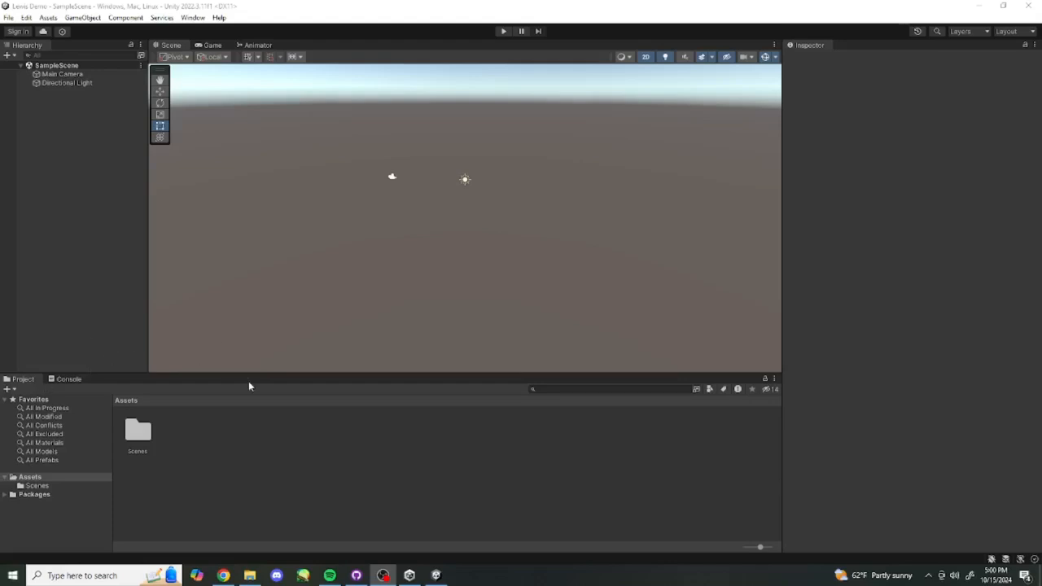
pyautogui.click(981, 8)
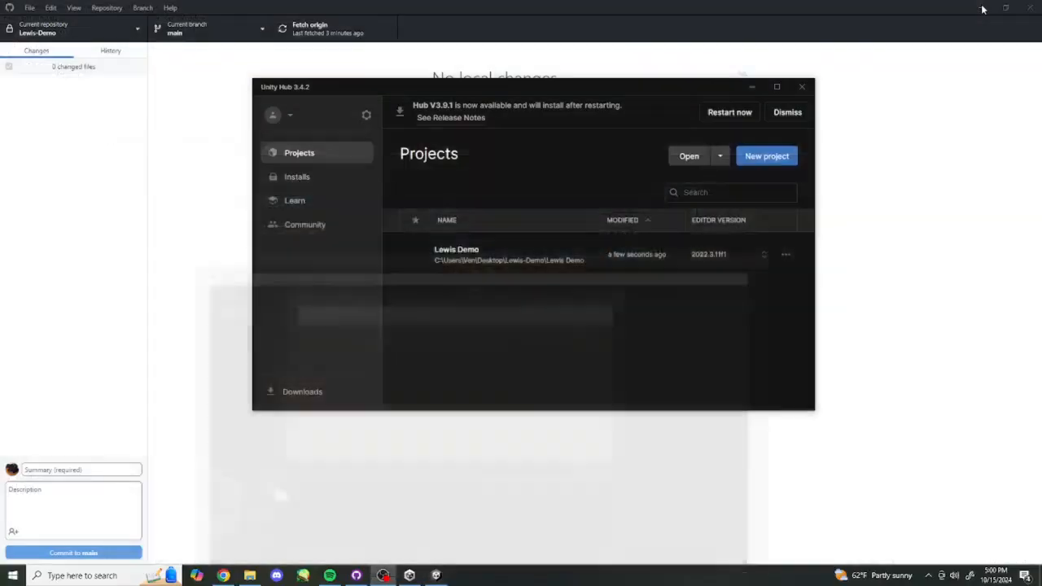
# Step: Minimize Unity Hub and look through the list of changed files in the Lewis-Demo repository
pyautogui.click(751, 87)
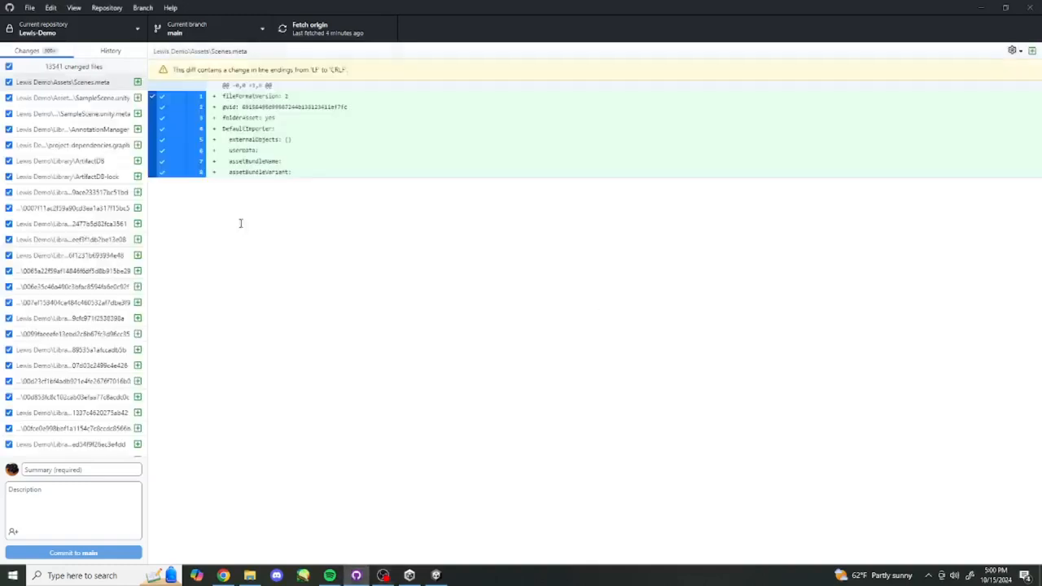
pyautogui.scroll(-7, 124, 242)
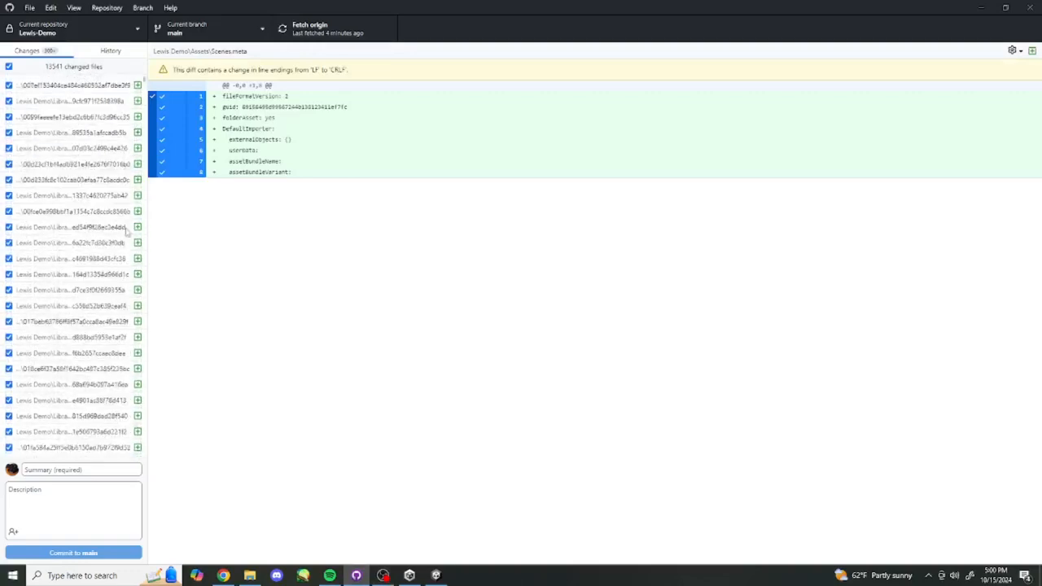
pyautogui.scroll(7, 124, 241)
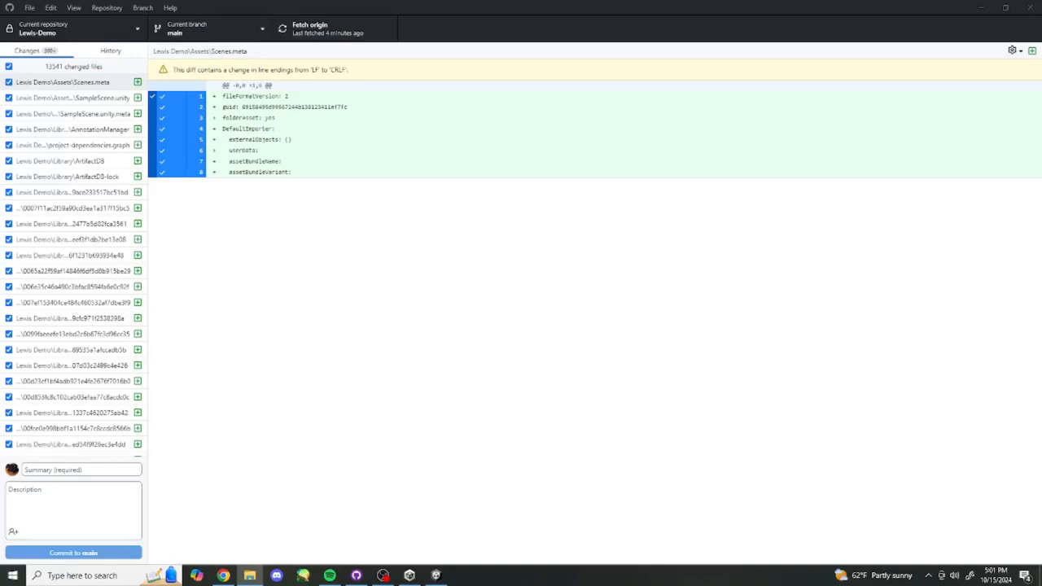
# Step: Open the .gitignore file from the Lewis-Demo folder in Notepad and place its window over GitHub Desktop
pyautogui.click(249, 575)
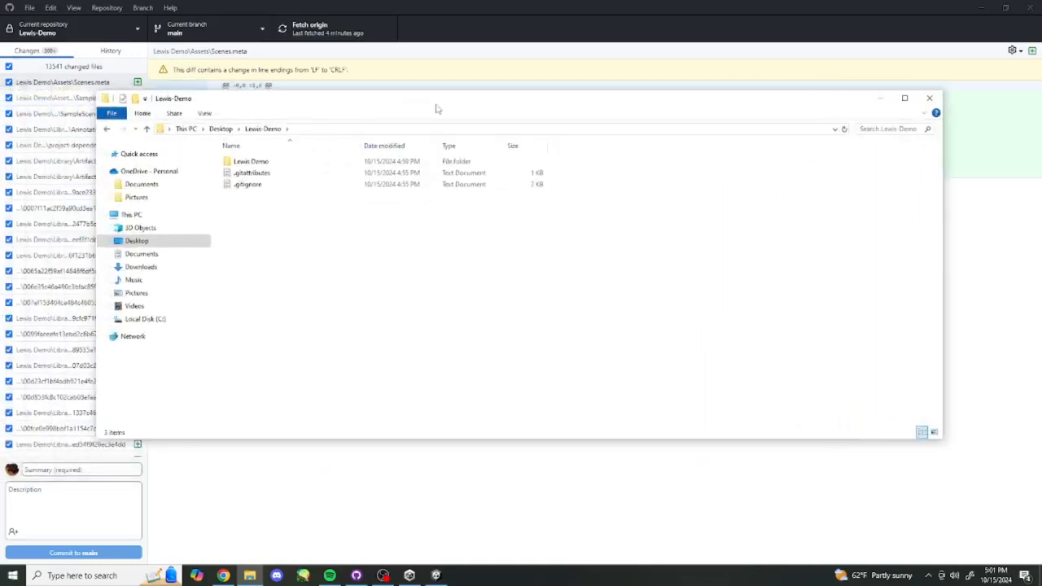
pyautogui.moveTo(95, 172); pyautogui.dragTo(196, 174)
pyautogui.doubleClick(358, 187)
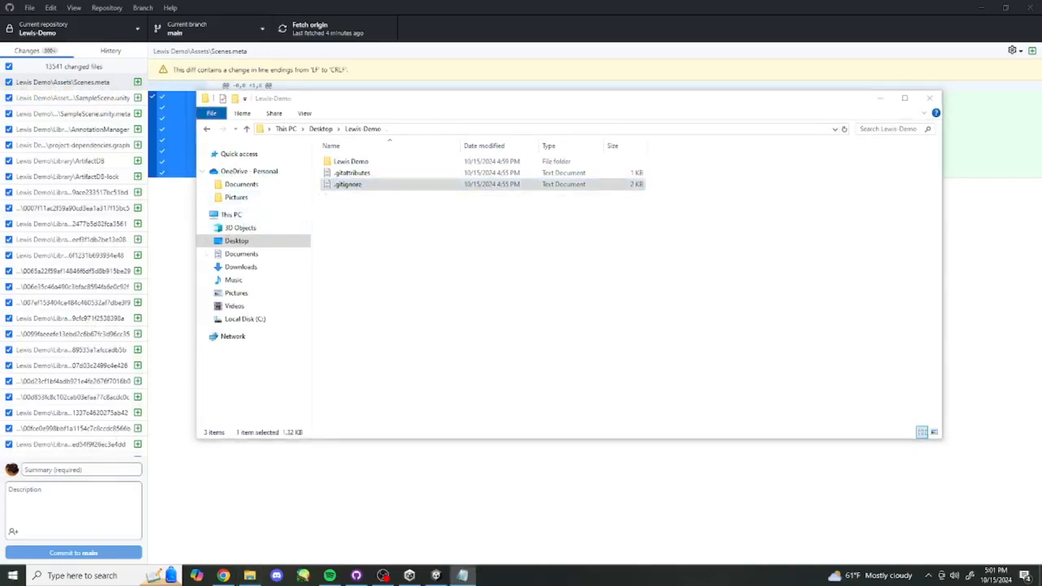
pyautogui.moveTo(0, 155); pyautogui.dragTo(561, 84)
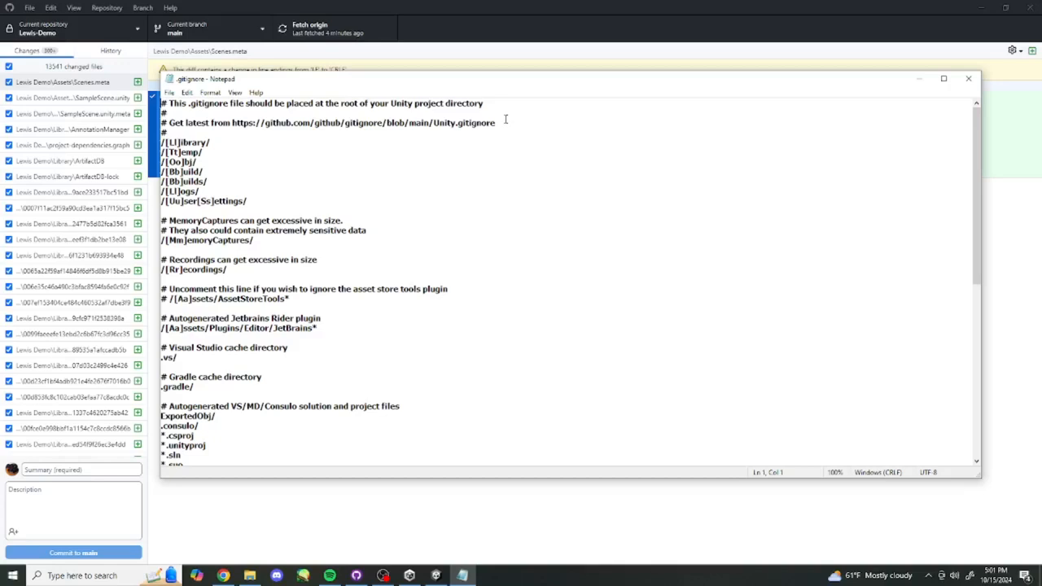
# Step: Remove the trailing slash from the seven .gitignore entries from [Ll]ibrary through [Uu]ser[Ss]ettings
pyautogui.click(227, 144)
pyautogui.press('BackSpace')
pyautogui.click(227, 153)
pyautogui.press('BackSpace')
pyautogui.click(220, 162)
pyautogui.press('BackSpace')
pyautogui.click(219, 171)
pyautogui.press('BackSpace')
pyautogui.click(217, 181)
pyautogui.press('BackSpace')
pyautogui.click(215, 190)
pyautogui.press('BackSpace')
pyautogui.click(253, 200)
pyautogui.press('BackSpace')
# Step: Remove the leading slash from the same seven .gitignore entries, [Ll]ibrary through [Uu]ser[Ss]ettings
pyautogui.click(162, 142)
pyautogui.press('Delete')
pyautogui.press('Down')
pyautogui.press('Delete')
pyautogui.press('Down')
pyautogui.press('Delete')
pyautogui.press('Down')
pyautogui.press('Delete')
pyautogui.press('Down')
pyautogui.press('Delete')
pyautogui.press('Down')
pyautogui.press('Delete')
pyautogui.press('Down')
pyautogui.press('Delete')
pyautogui.click(232, 152)
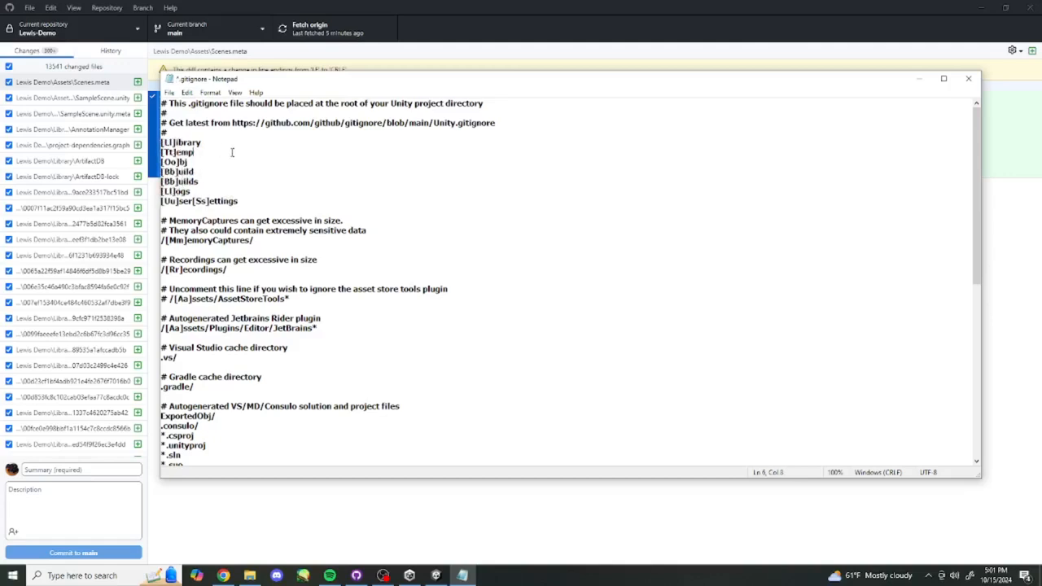
# Step: Save the edited .gitignore file and close both Notepad and the Lewis-Demo folder window
pyautogui.hotkey('ctrl', 's')
pyautogui.click(968, 78)
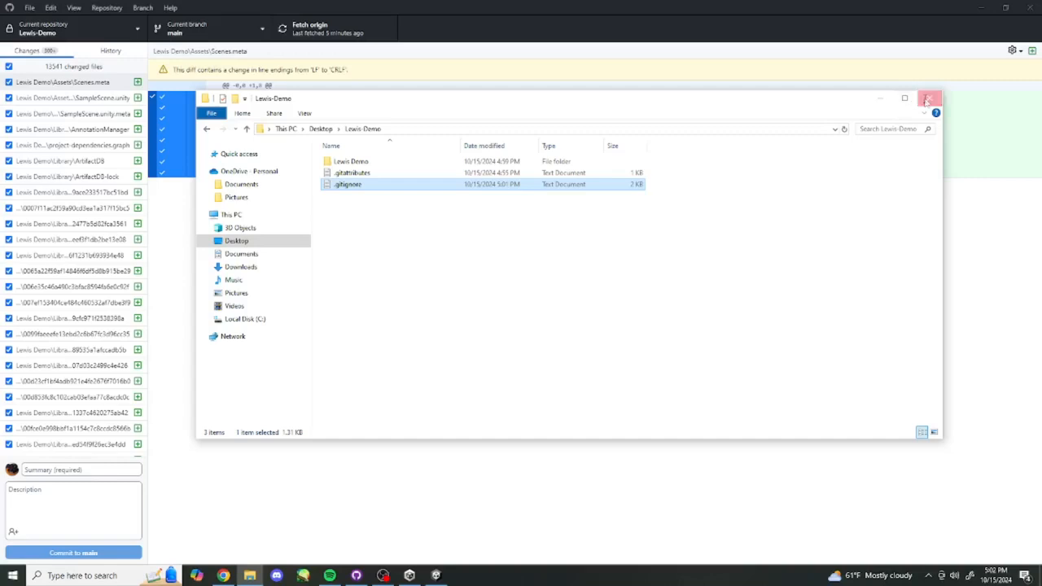
pyautogui.click(929, 98)
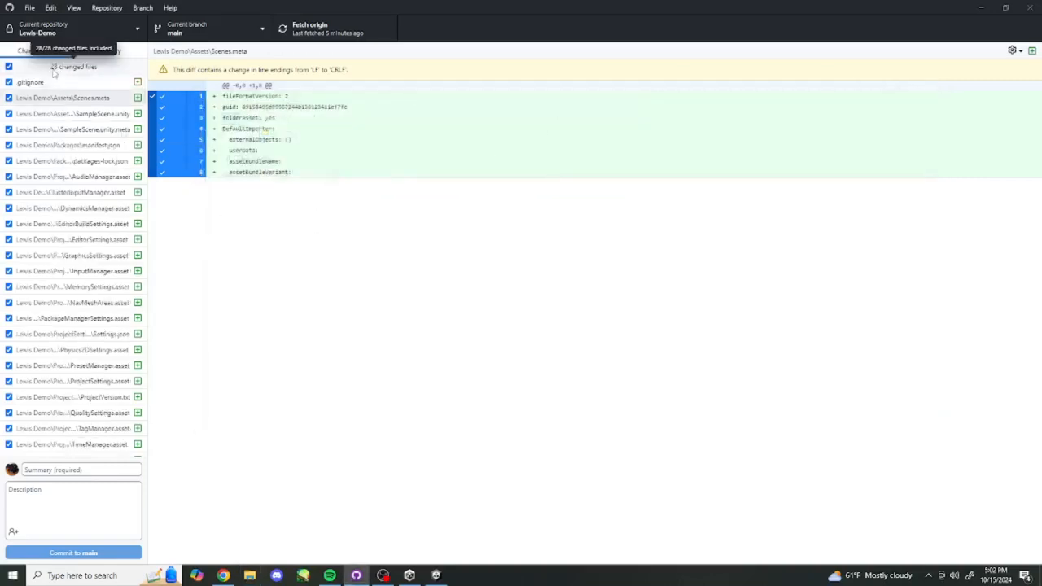
# Step: Review the changed files and commit them all to main with the summary "Created empty project"
pyautogui.scroll(-2, 63, 295)
pyautogui.scroll(2, 64, 294)
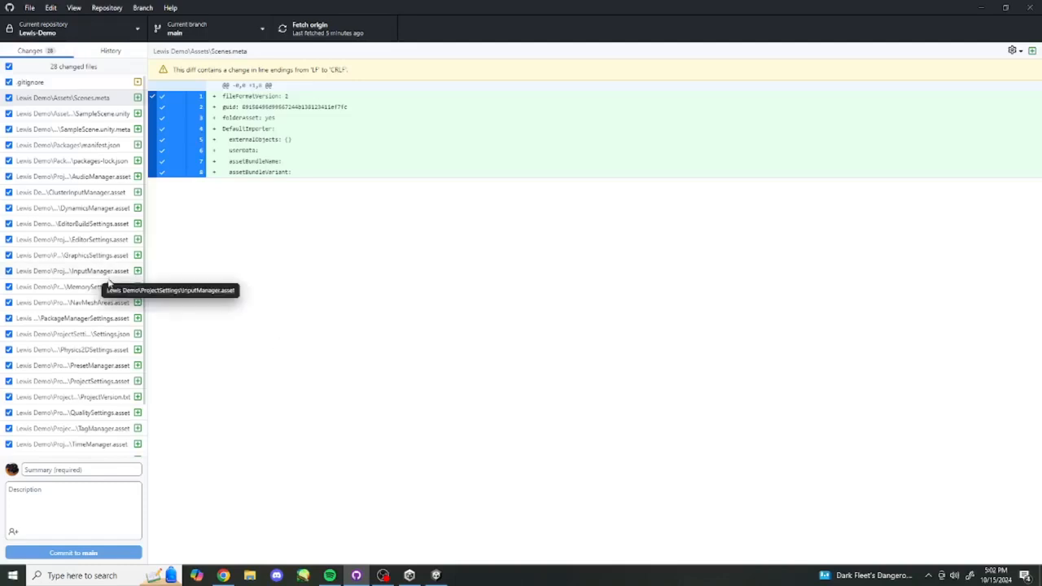
pyautogui.scroll(-1, 114, 277)
pyautogui.scroll(1, 102, 203)
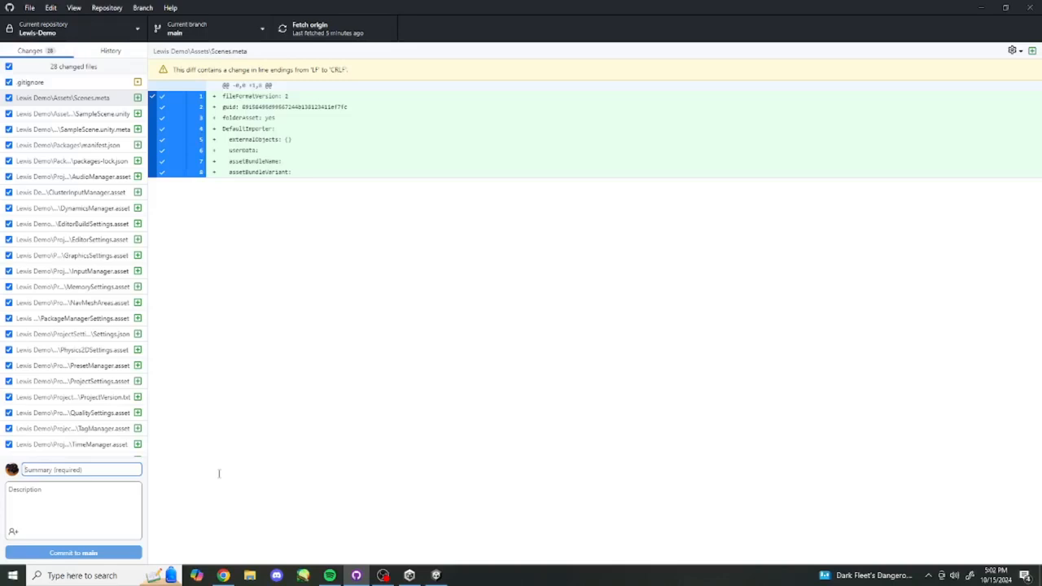
pyautogui.write('Created')
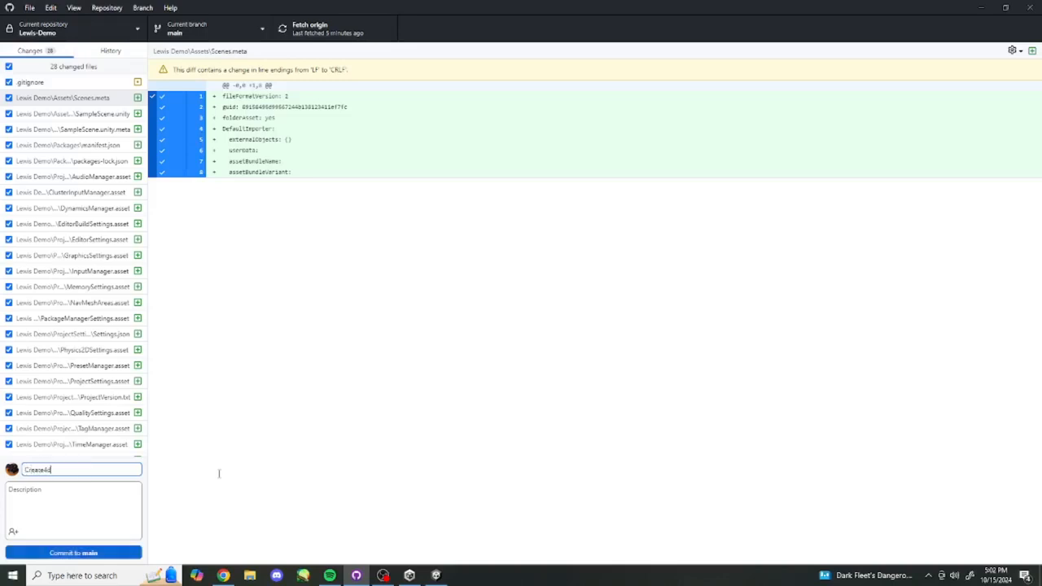
pyautogui.write(' empty project')
pyautogui.click(108, 556)
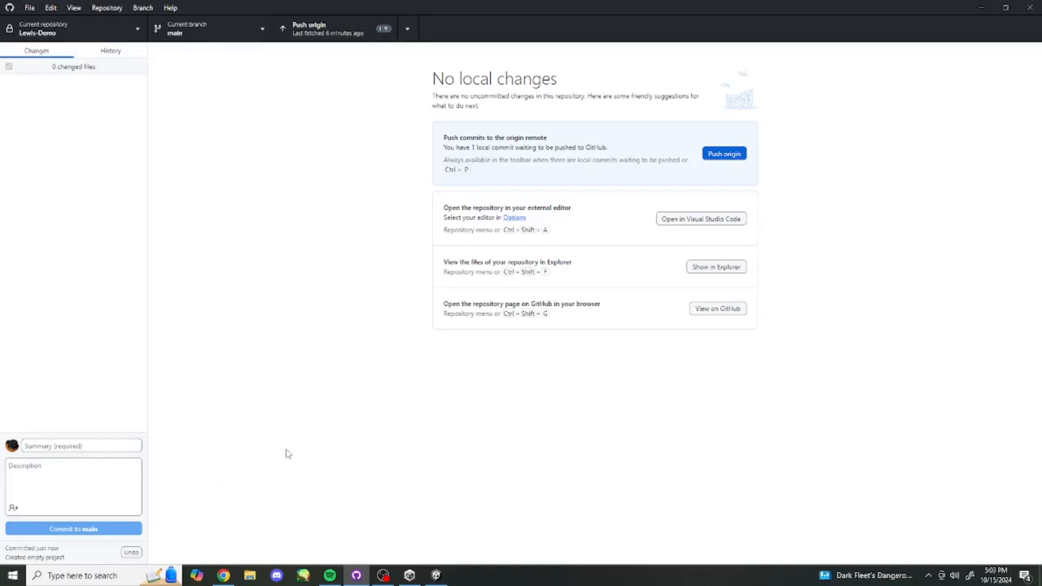
# Step: View the commit history, compare the files of the two commits and check the actions available for "Created empty project"
pyautogui.click(114, 51)
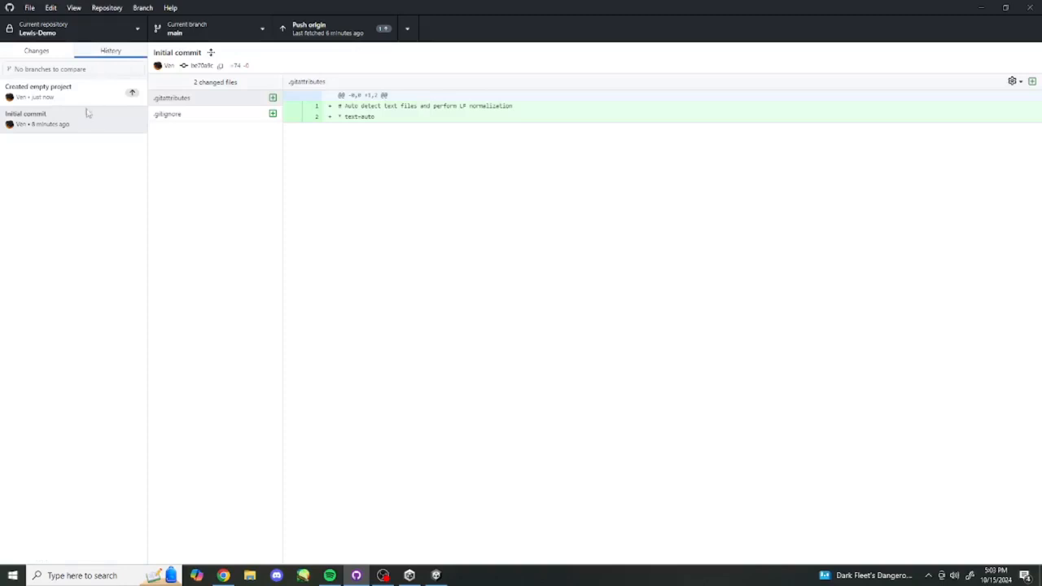
pyautogui.click(41, 118)
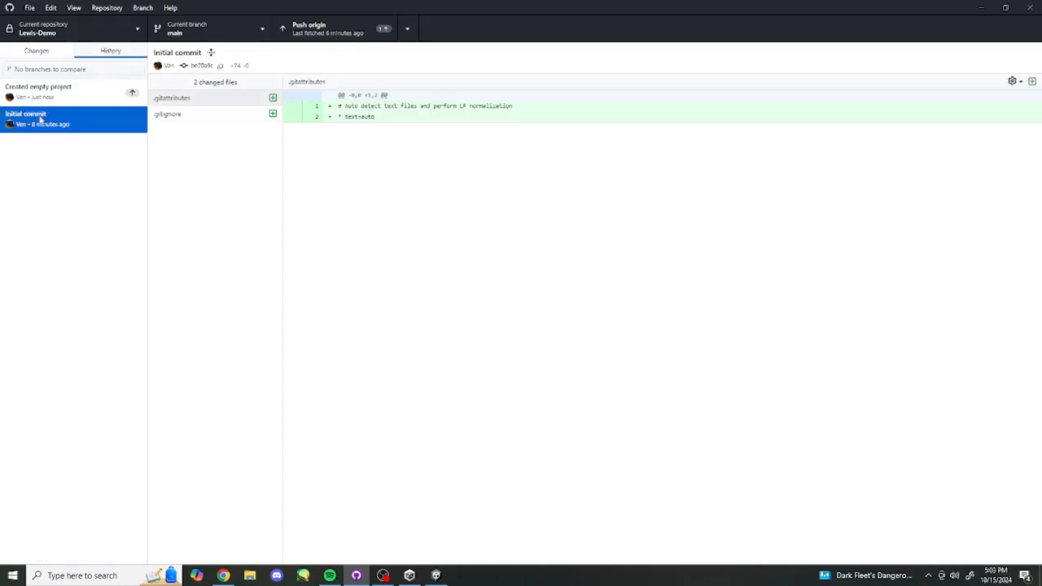
pyautogui.click(41, 98)
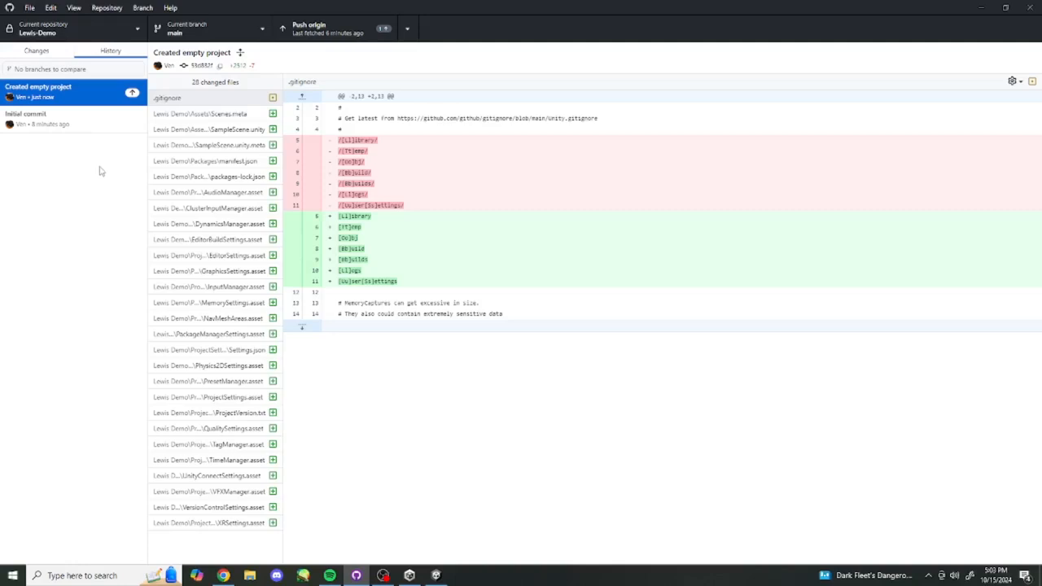
pyautogui.rightClick(93, 101)
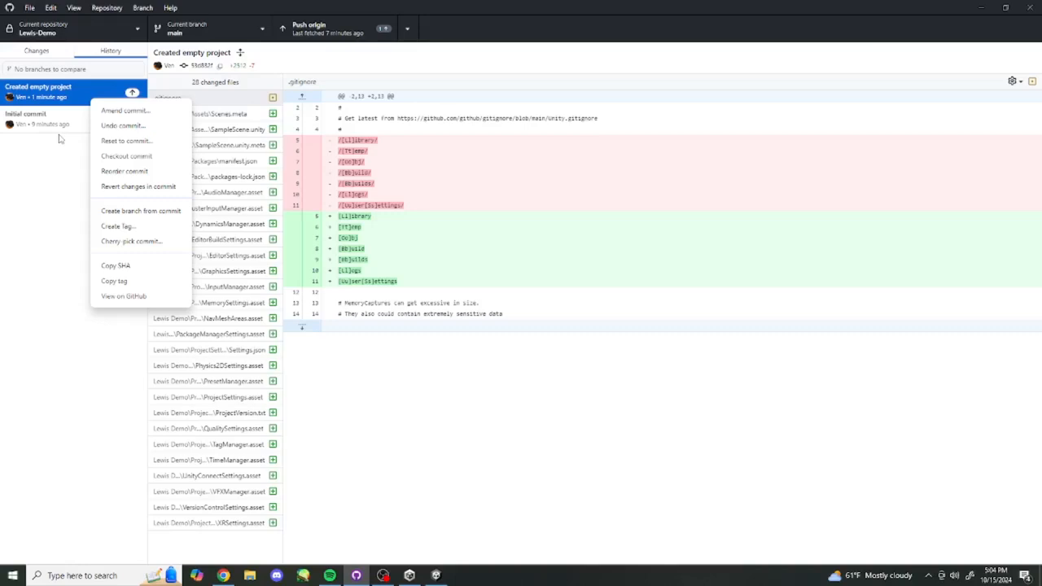
pyautogui.click(39, 158)
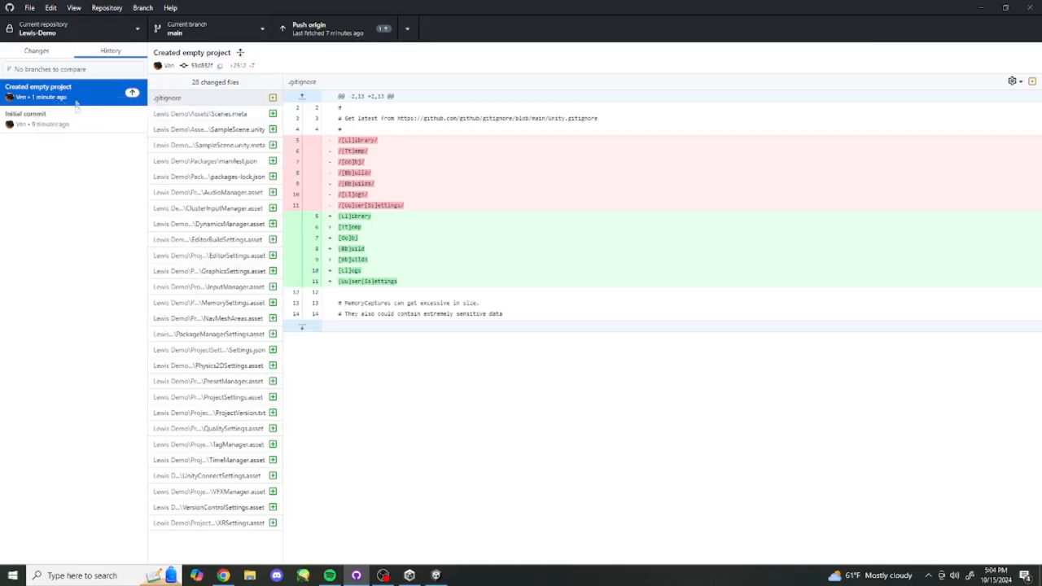
# Step: Switch to Chrome, reload the Lewis-Demo repository page to check its files, and return to GitHub Desktop
pyautogui.click(228, 576)
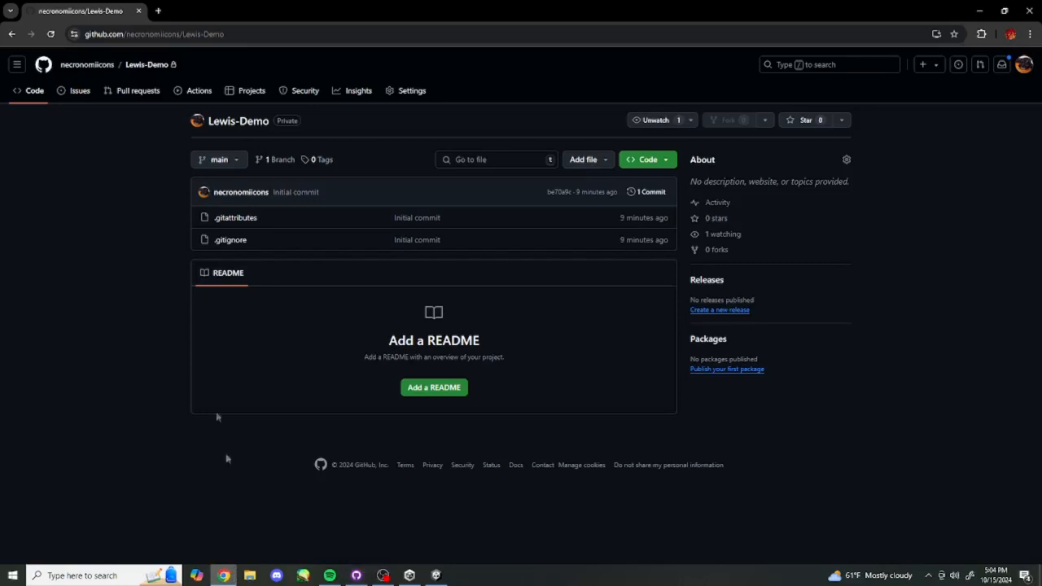
pyautogui.click(51, 33)
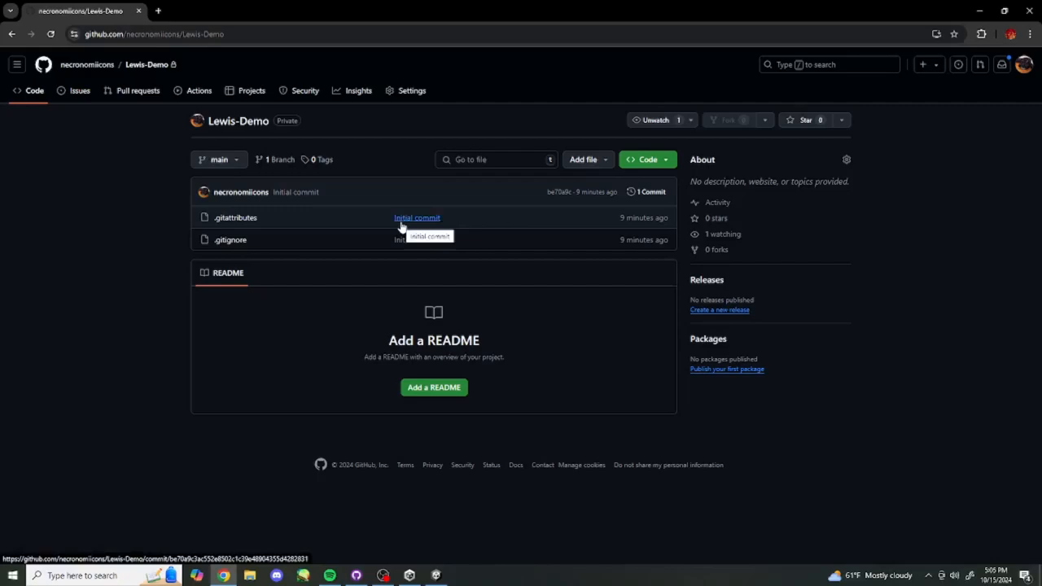
pyautogui.click(355, 576)
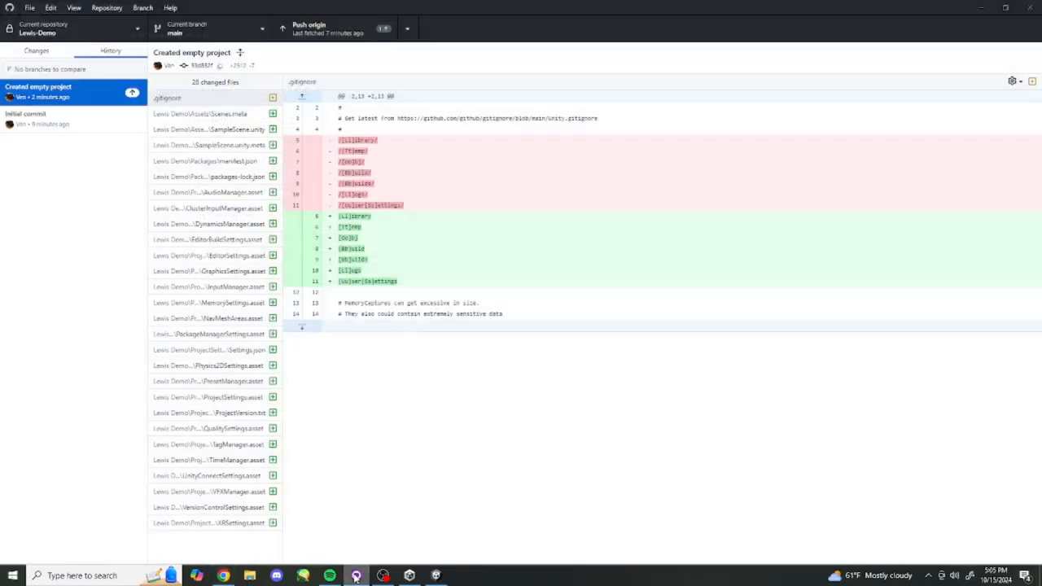
# Step: Push the commit to origin and reload the Lewis-Demo page in Chrome to check the uploaded files
pyautogui.click(362, 35)
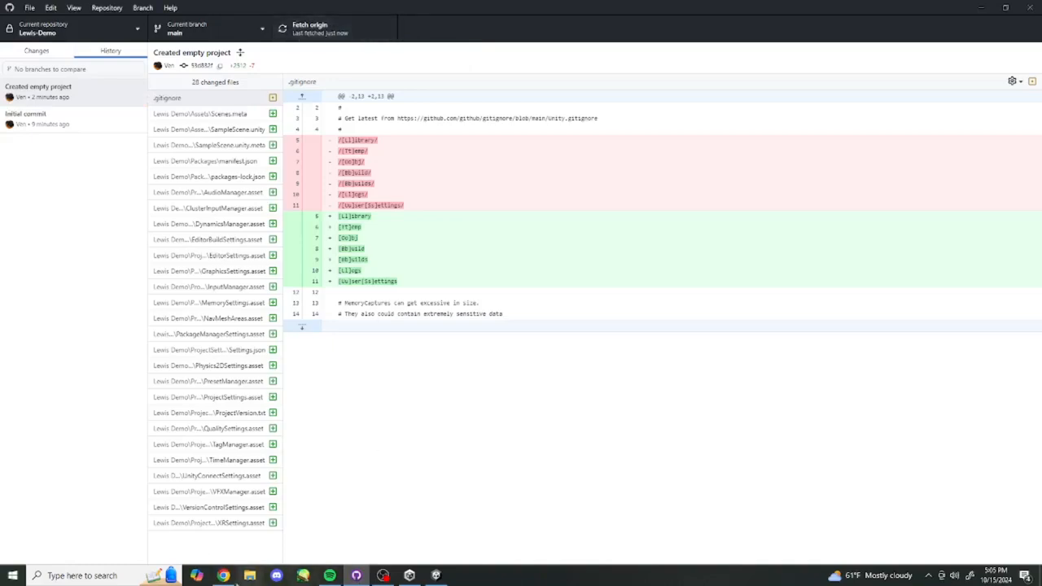
pyautogui.click(224, 576)
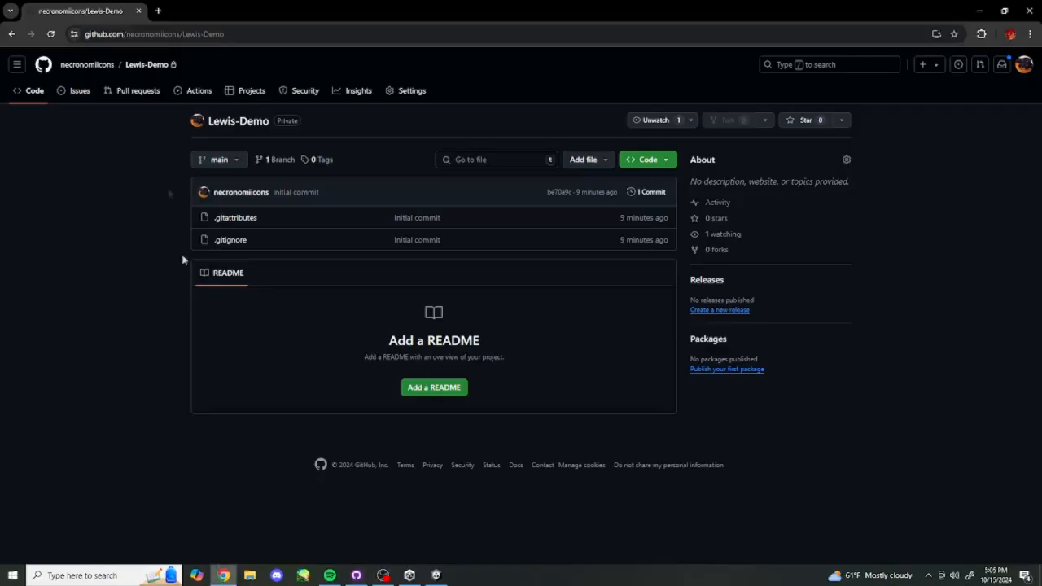
pyautogui.click(51, 34)
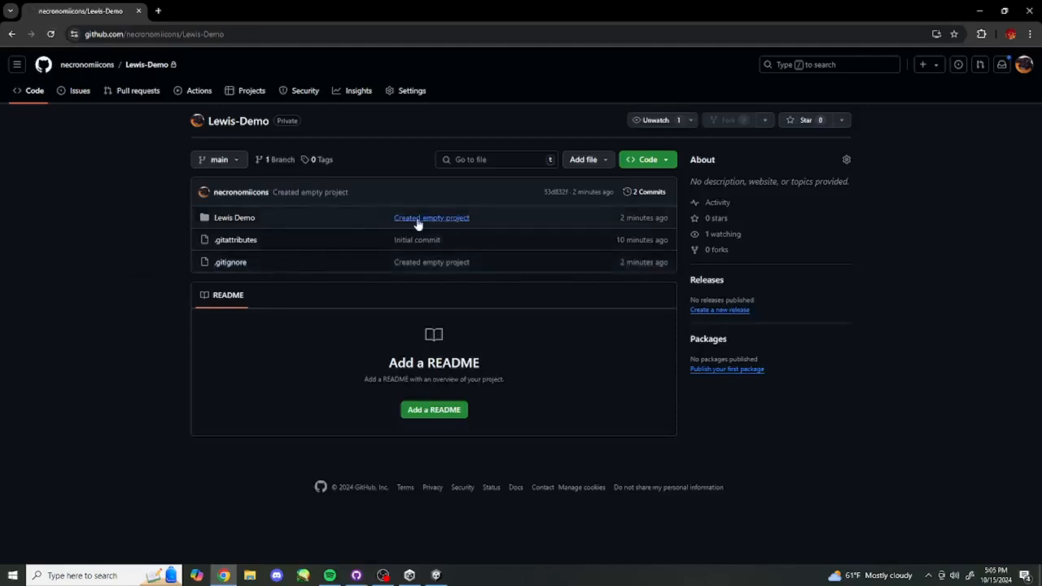
pyautogui.moveTo(636, 221)
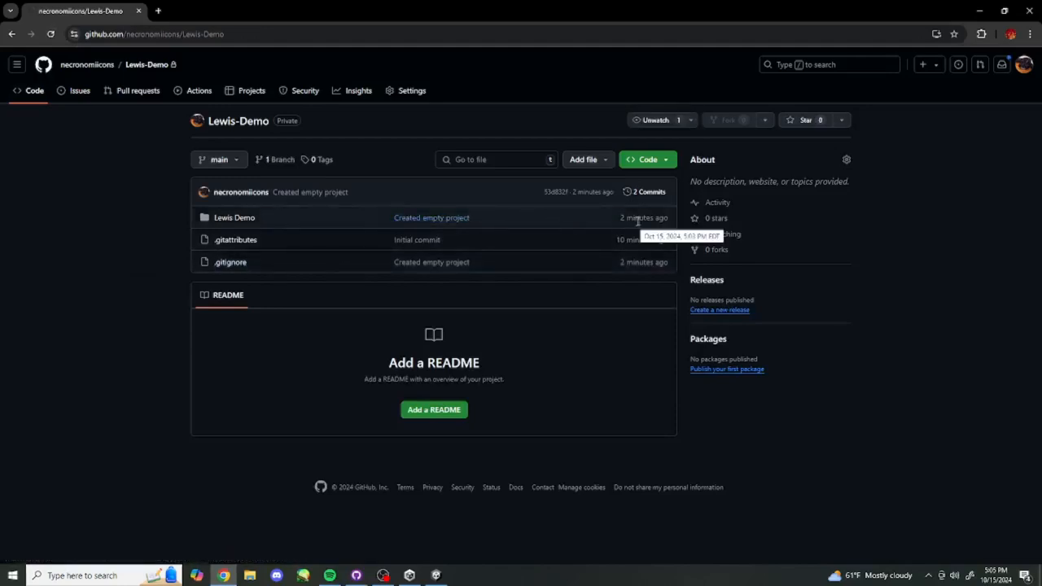
# Step: Switch back to GitHub Desktop, fetch origin for new commits and show the local changes
pyautogui.click(353, 574)
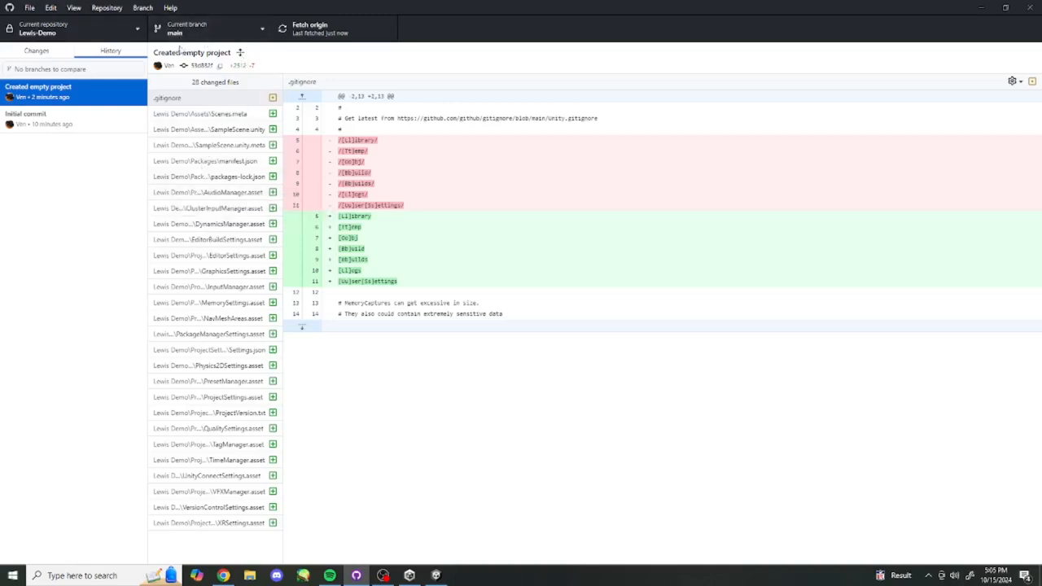
pyautogui.click(331, 33)
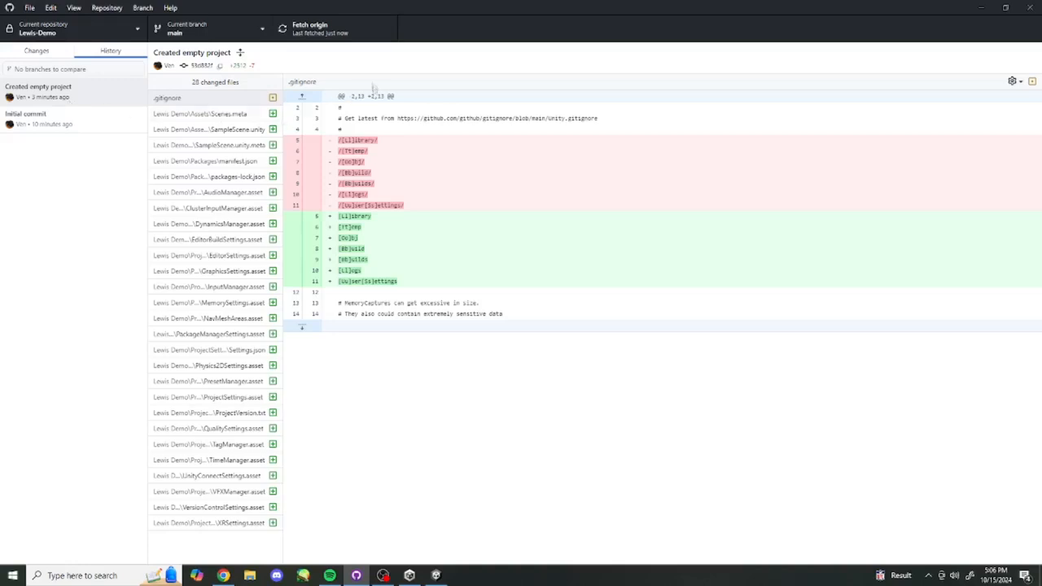
pyautogui.click(37, 51)
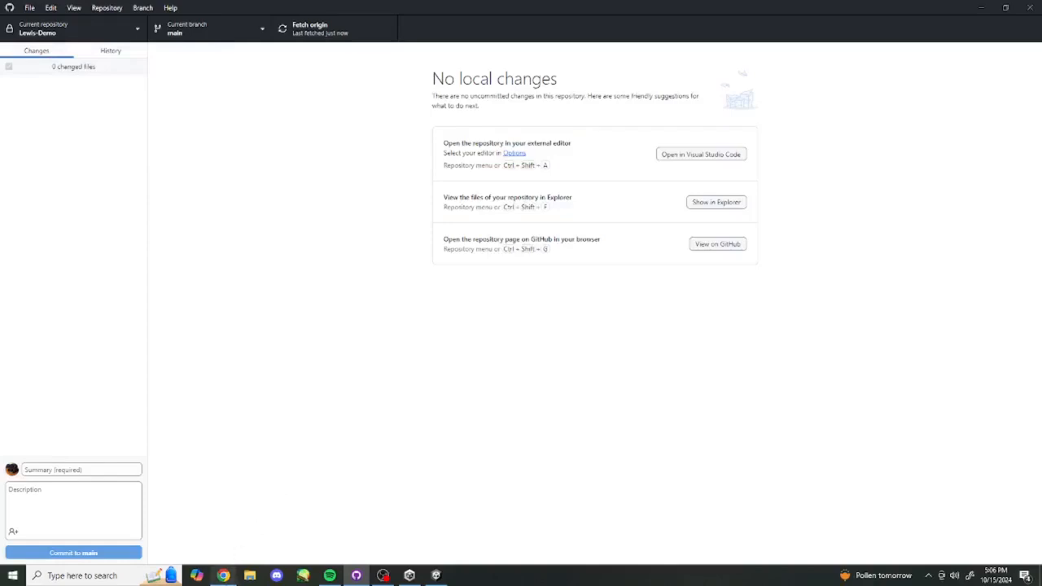
# Step: Switch to Chrome, search the GitHub dashboard's repositories for "Lewis" and open Lewis-Demo
pyautogui.click(232, 574)
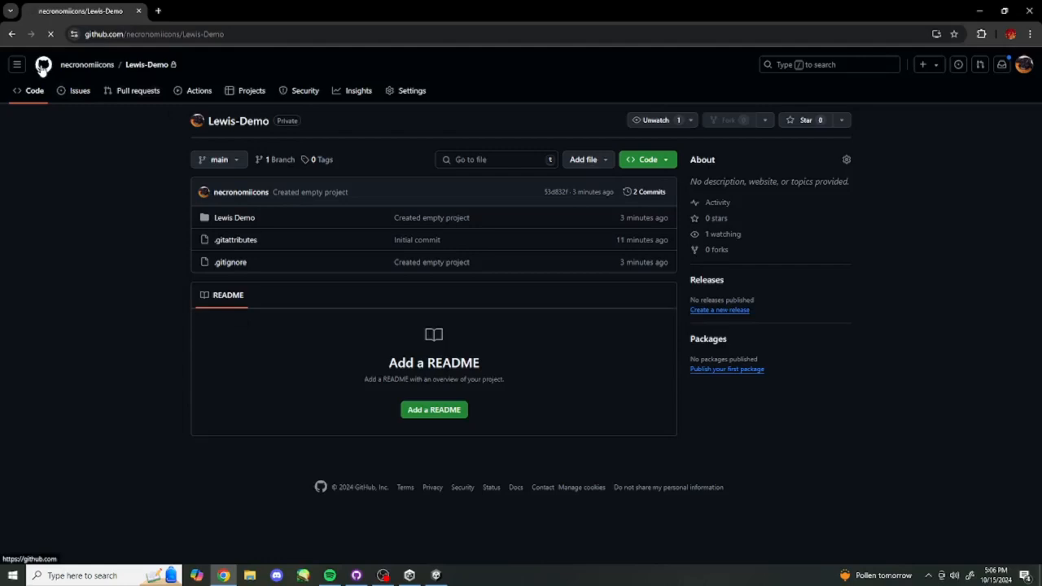
pyautogui.click(40, 69)
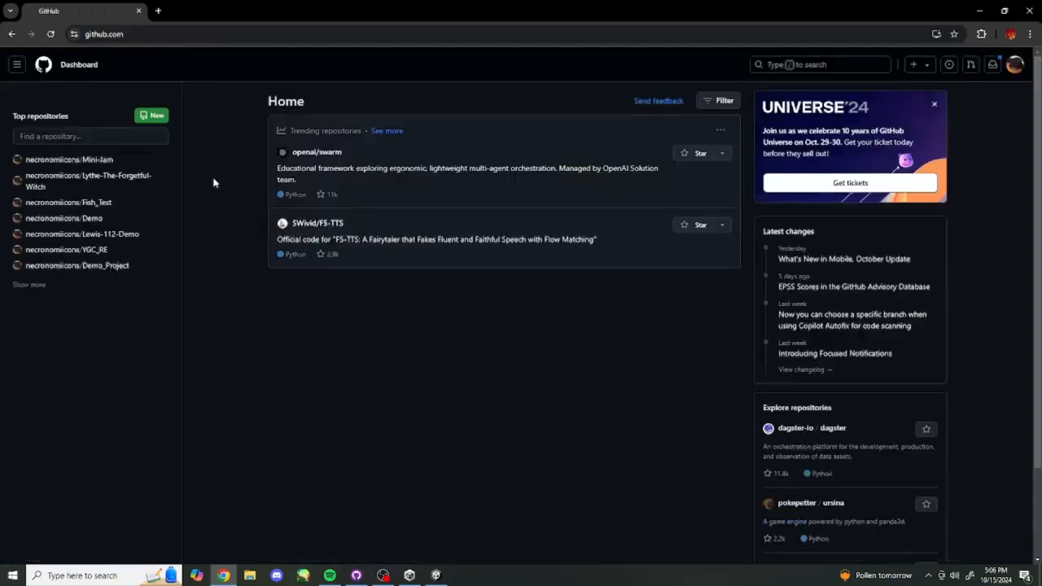
pyautogui.click(57, 137)
pyautogui.write('Lewis')
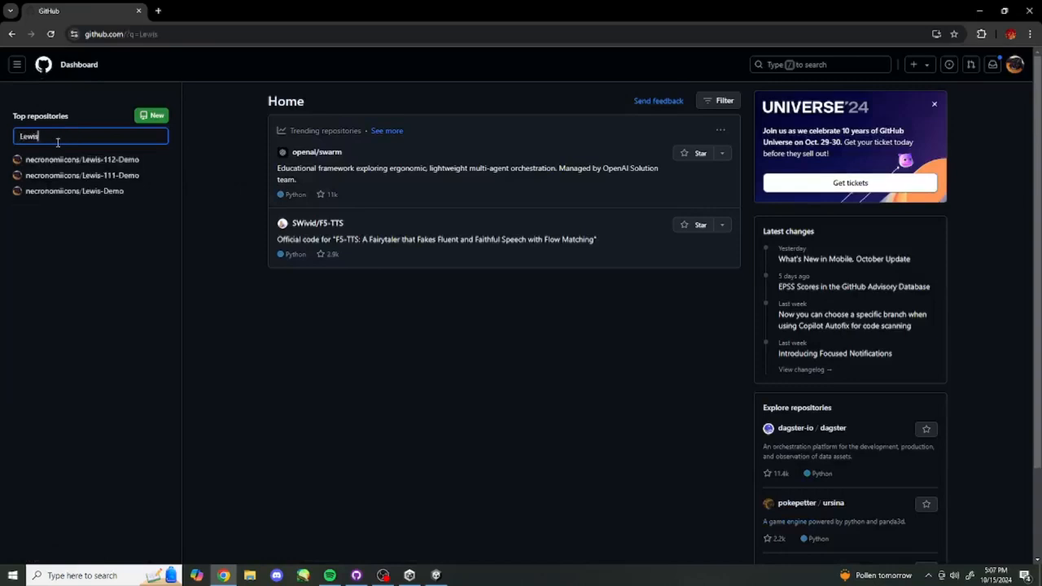
pyautogui.click(58, 195)
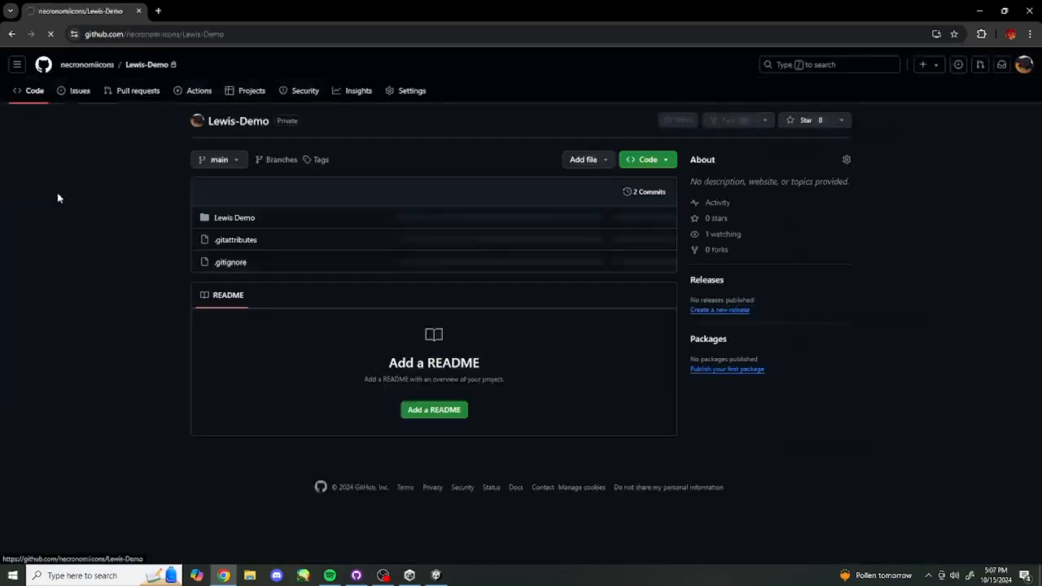
# Step: Open the Collaborators settings of the Lewis-Demo repository and confirm access with the account password
pyautogui.click(400, 93)
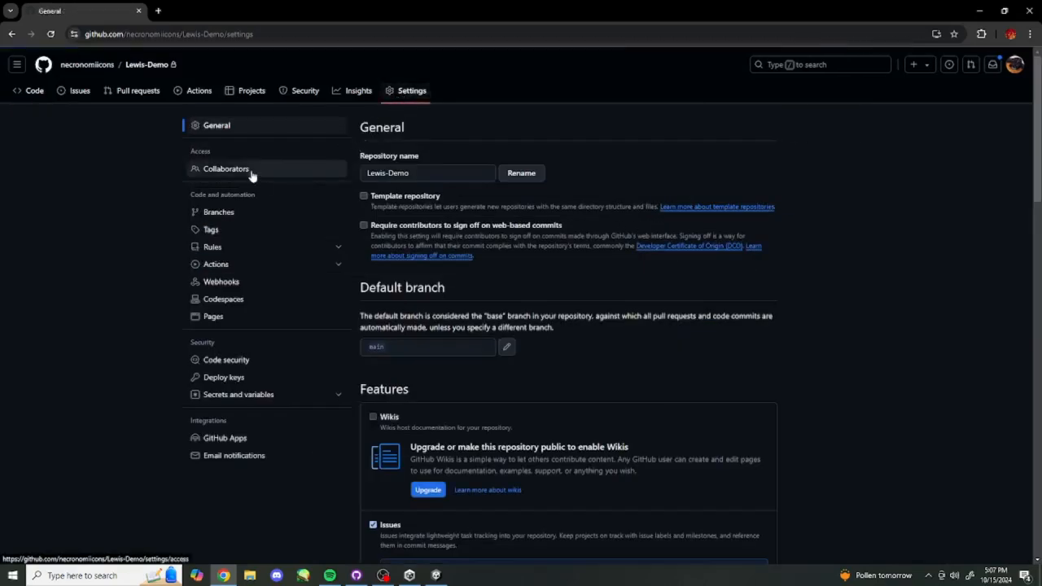
pyautogui.click(249, 171)
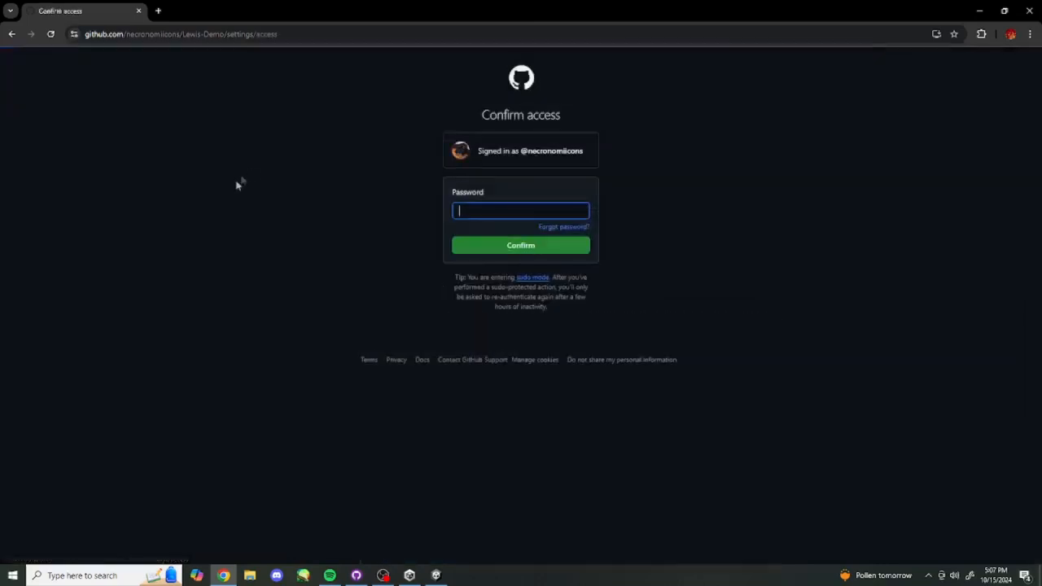
pyautogui.write('•••••••••••')
pyautogui.press('Return')
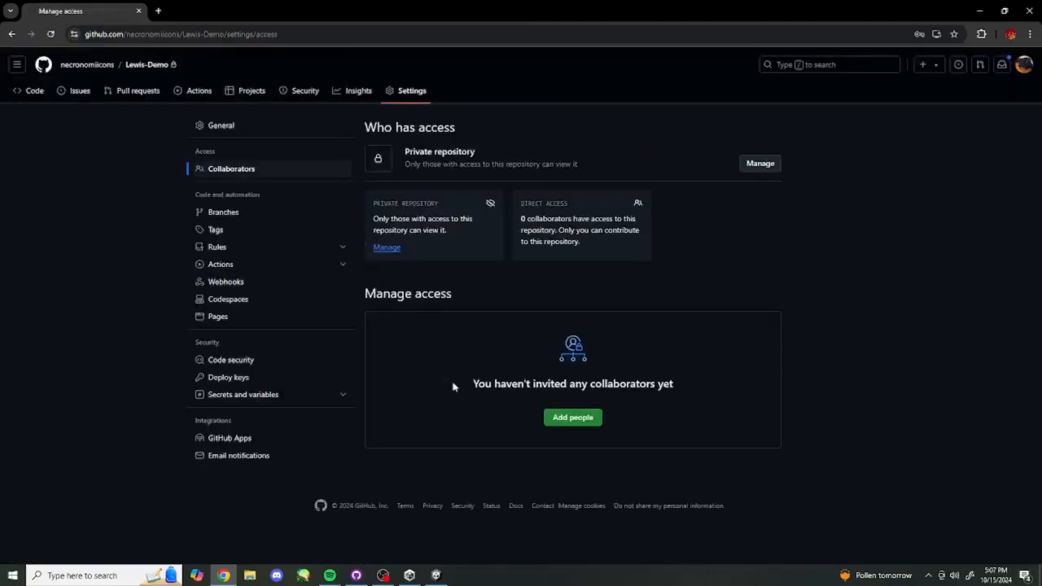
# Step: Invite a collaborator to the Lewis-Demo repository by searching for the person's username and adding the matching account
pyautogui.click(560, 429)
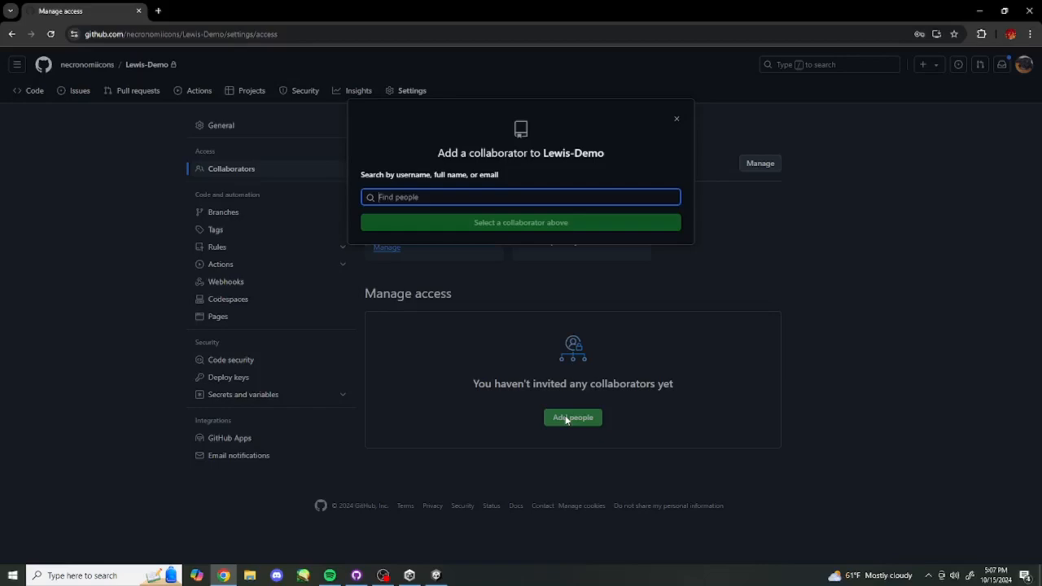
pyautogui.write('ve')
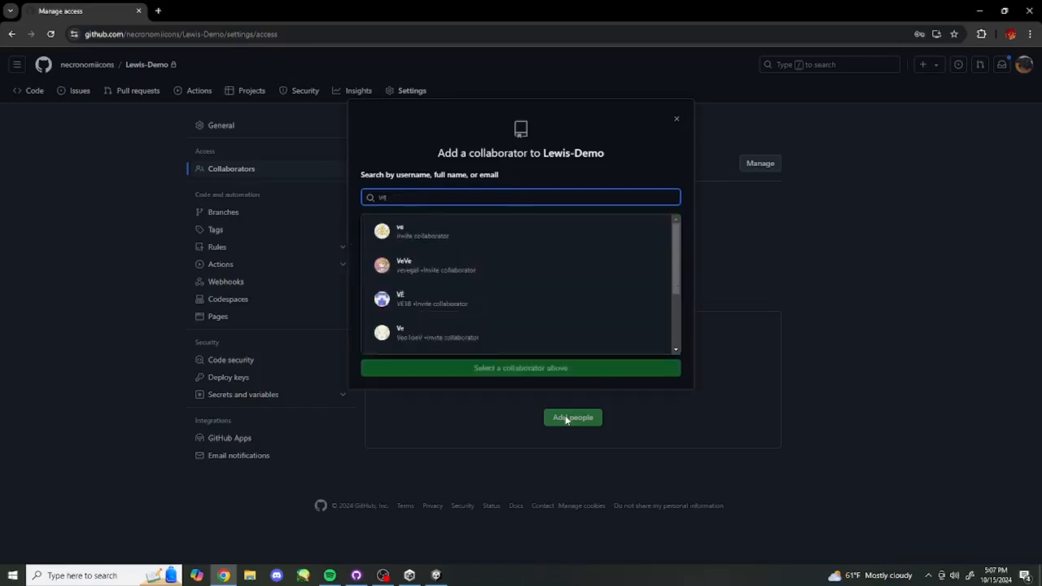
pyautogui.write('nndorko')
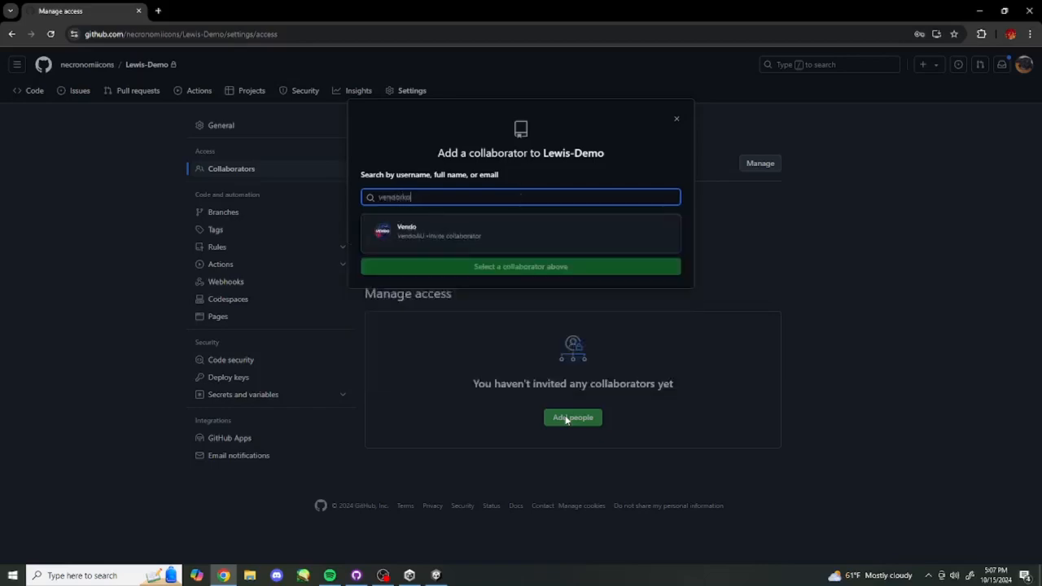
pyautogui.click(395, 230)
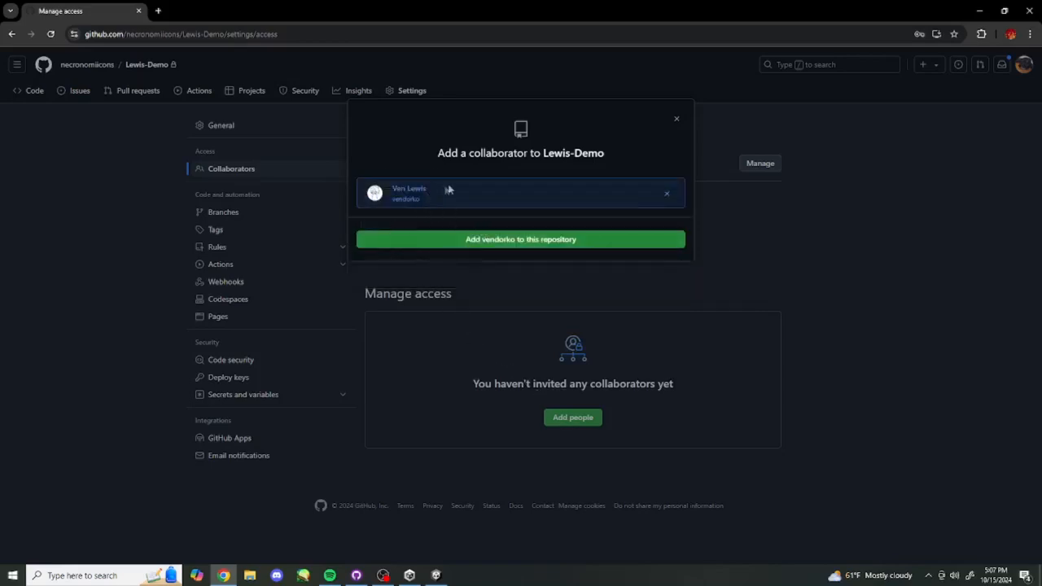
pyautogui.click(503, 241)
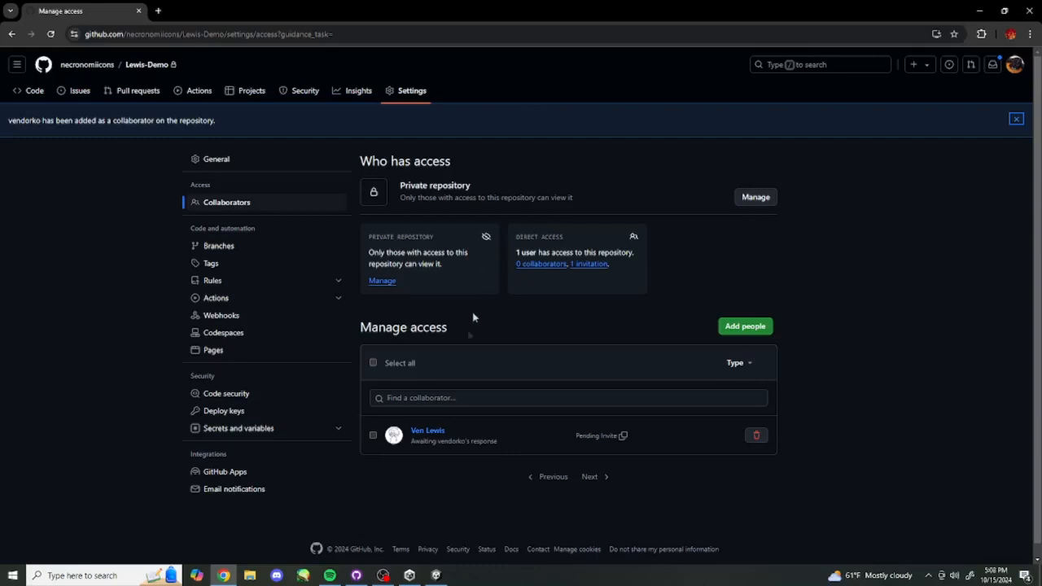
# Step: Switch to GitHub Desktop and clone the Demo-Project repository from GitHub.com into the Desktop folder
pyautogui.moveTo(362, 575)
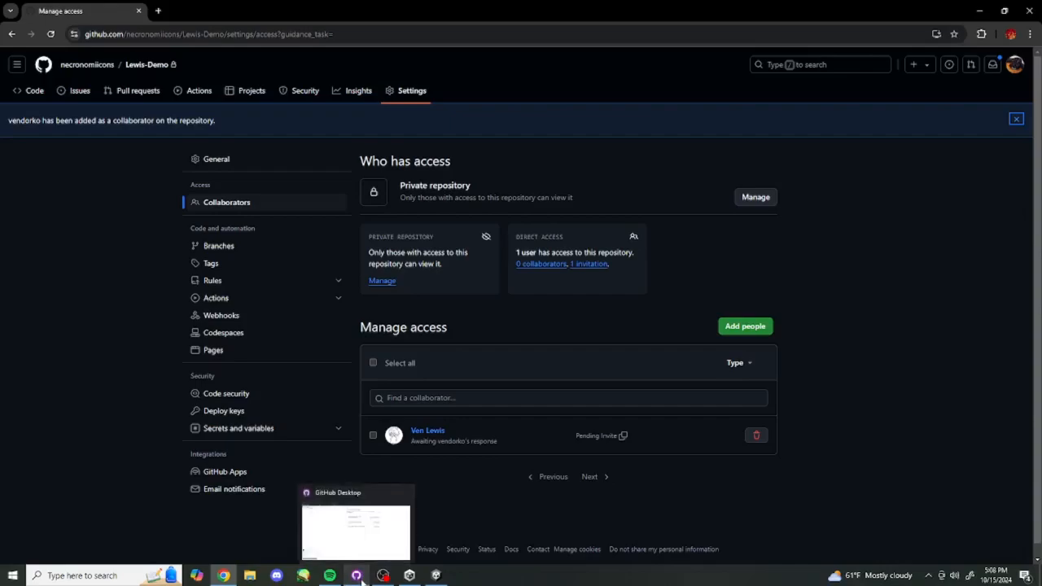
pyautogui.click(362, 580)
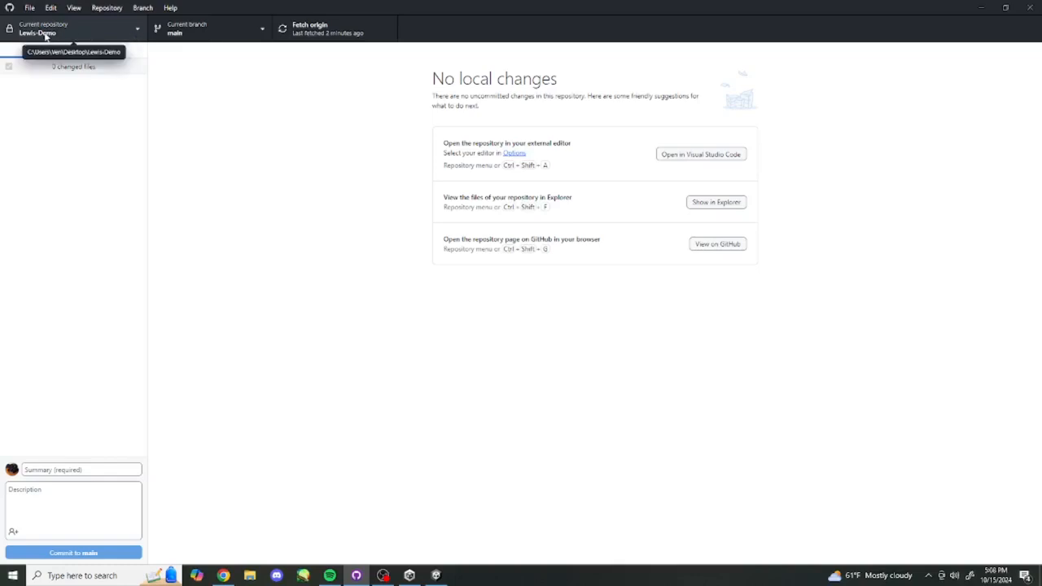
pyautogui.click(108, 36)
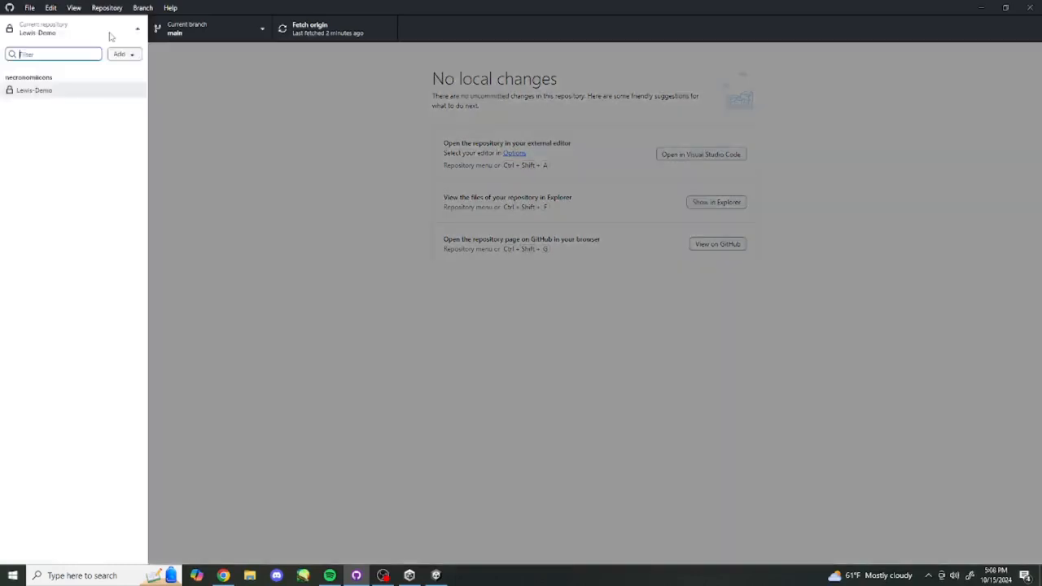
pyautogui.click(127, 57)
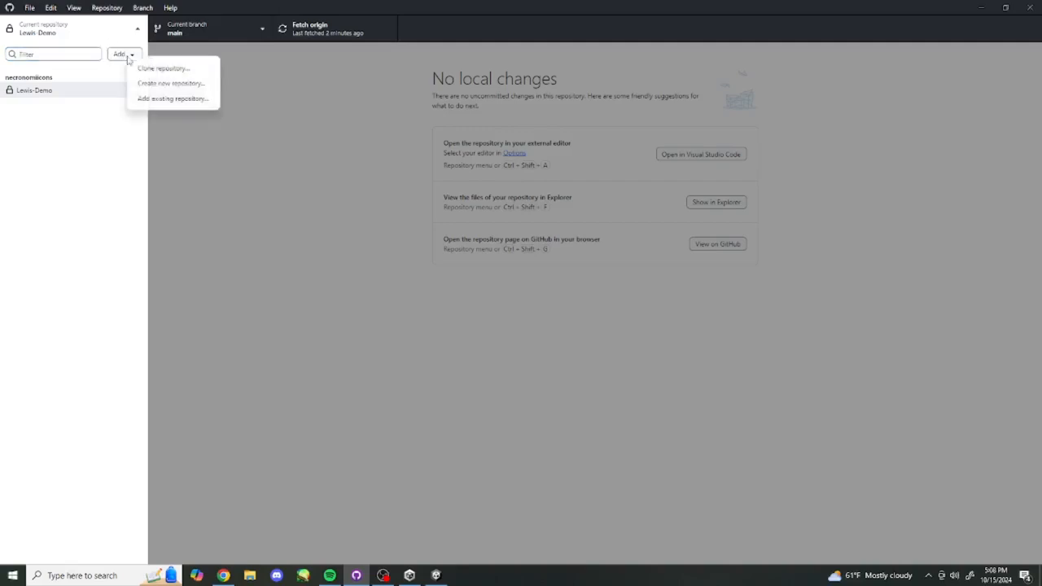
pyautogui.click(203, 72)
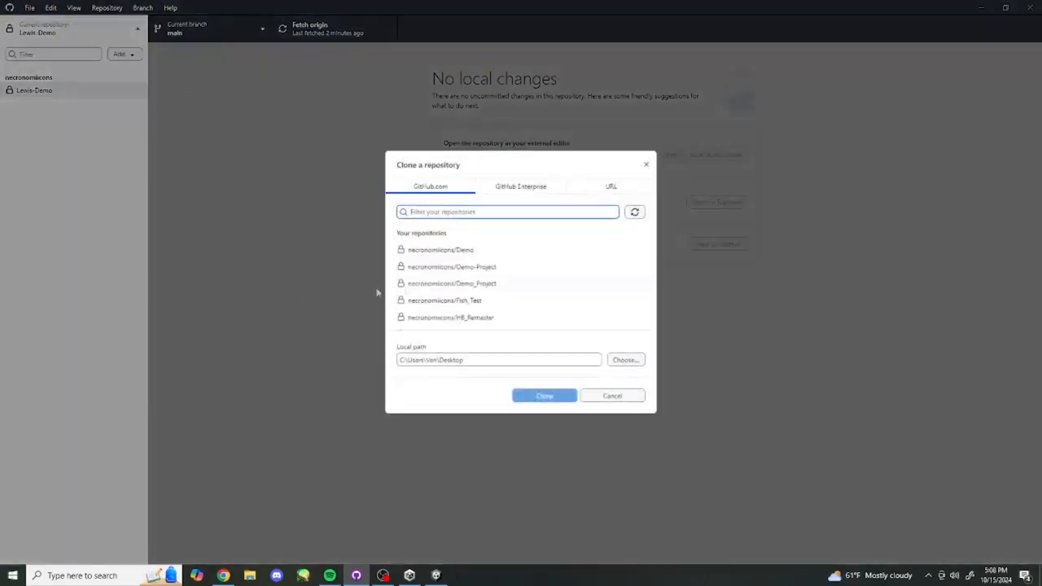
pyautogui.scroll(-5, 498, 256)
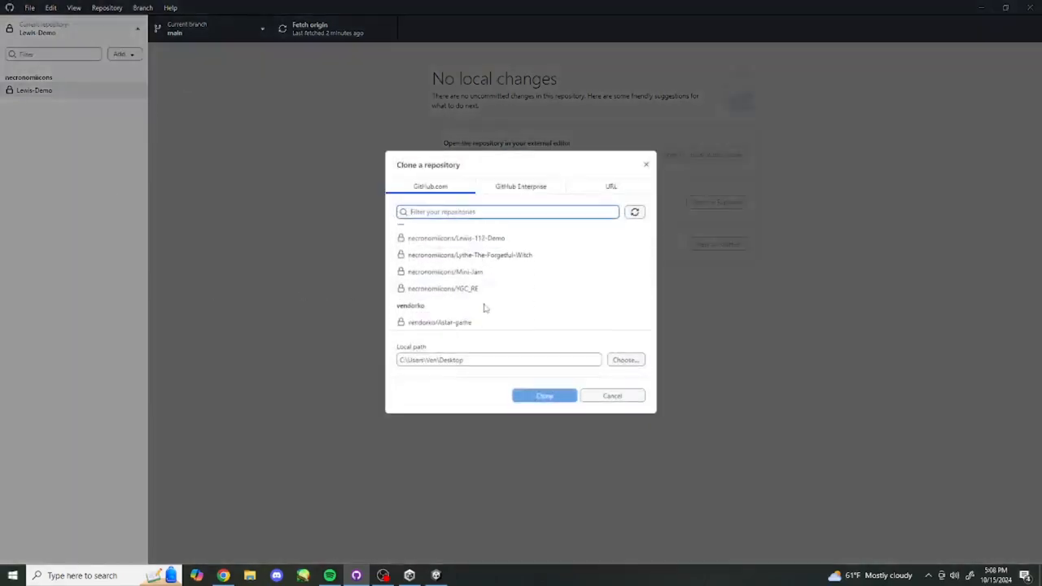
pyautogui.scroll(5, 486, 306)
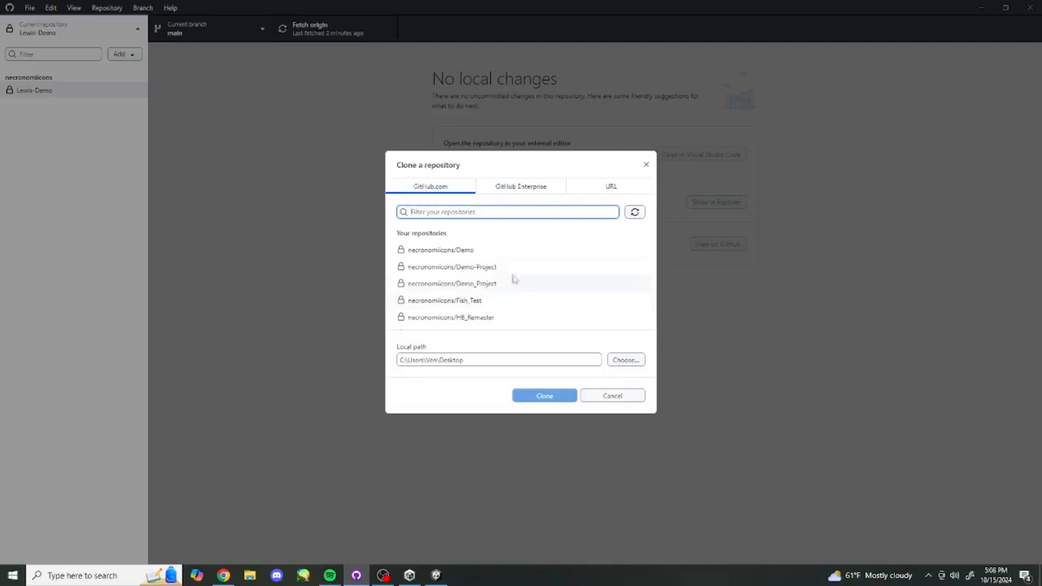
pyautogui.scroll(-5, 502, 285)
pyautogui.scroll(5, 493, 308)
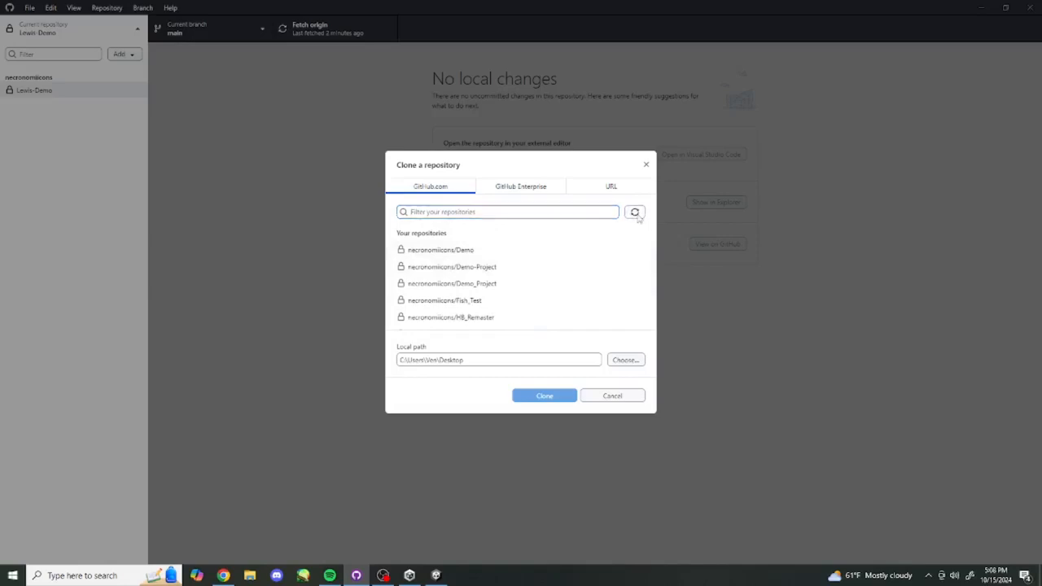
pyautogui.scroll(-3, 547, 258)
pyautogui.scroll(5, 517, 295)
pyautogui.click(491, 268)
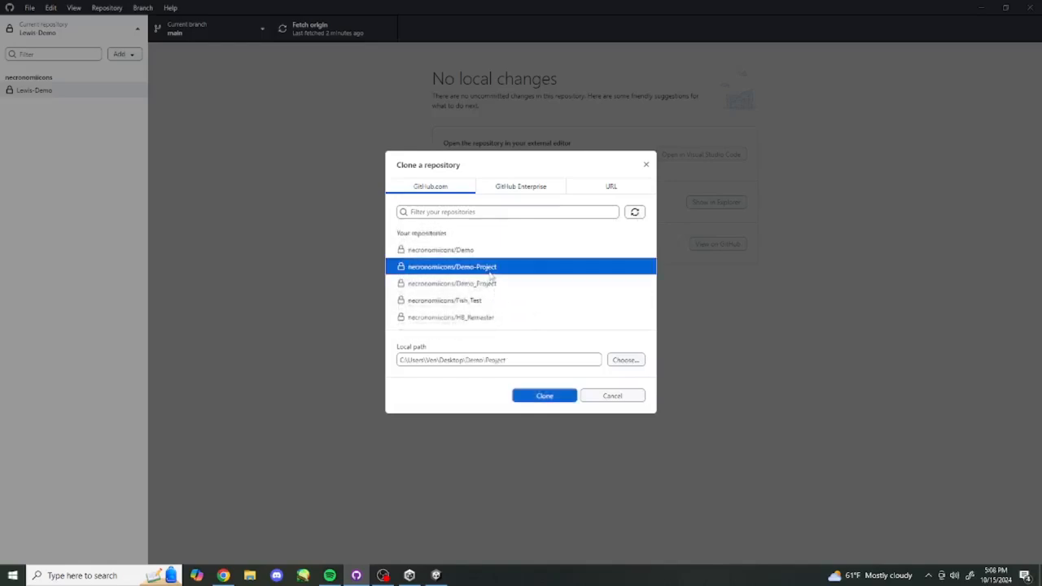
pyautogui.click(543, 397)
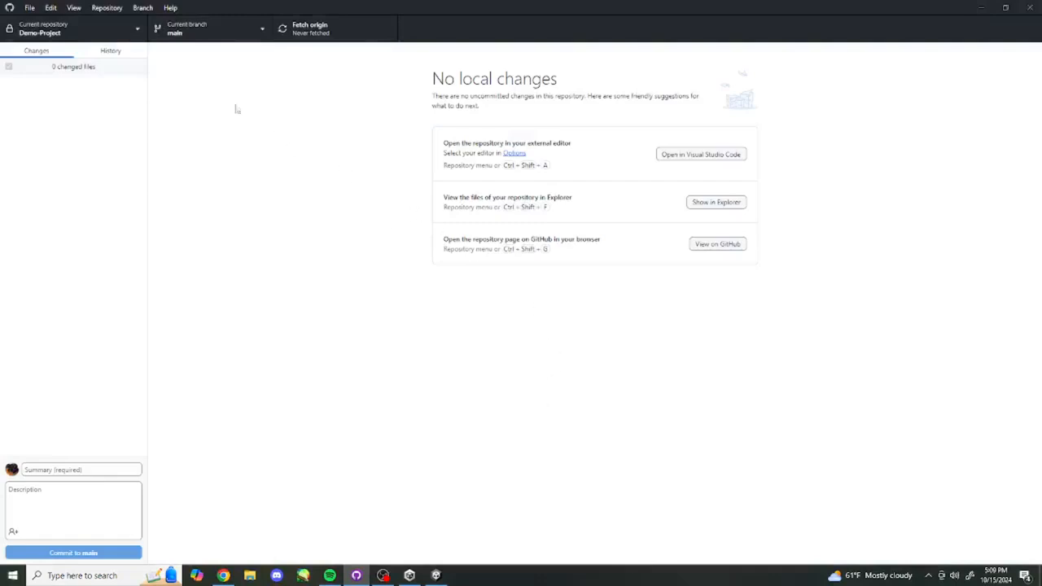
# Step: Inspect the initial commit in Demo-Project's history, then fetch origin and return to the local changes
pyautogui.click(133, 56)
pyautogui.click(116, 81)
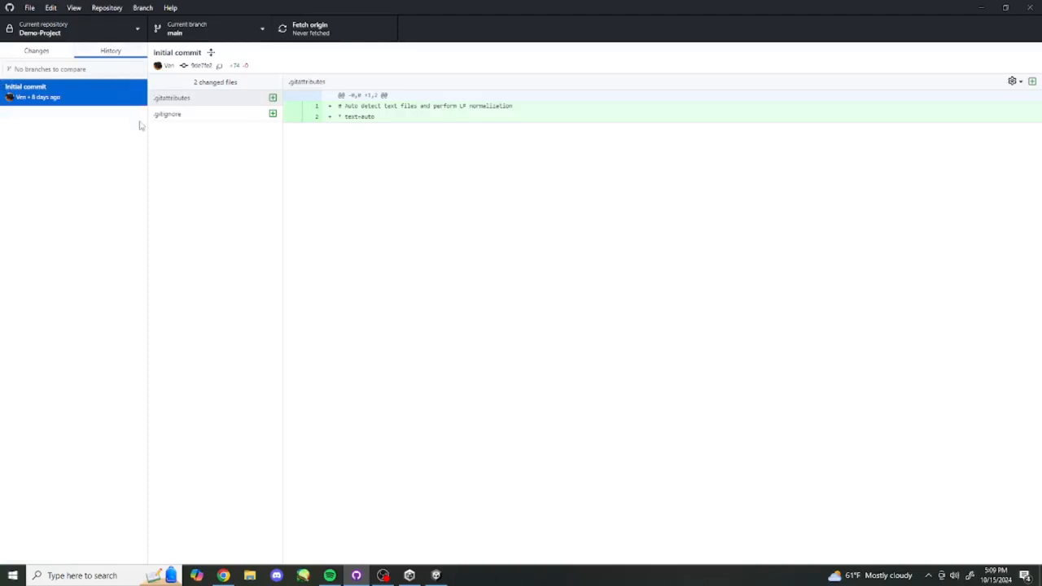
pyautogui.click(324, 36)
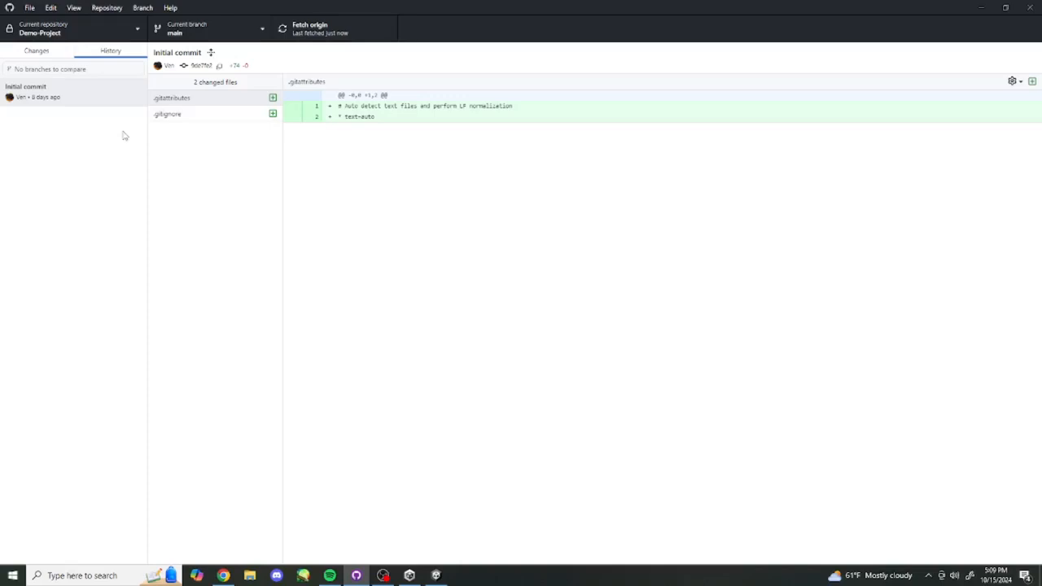
pyautogui.click(47, 55)
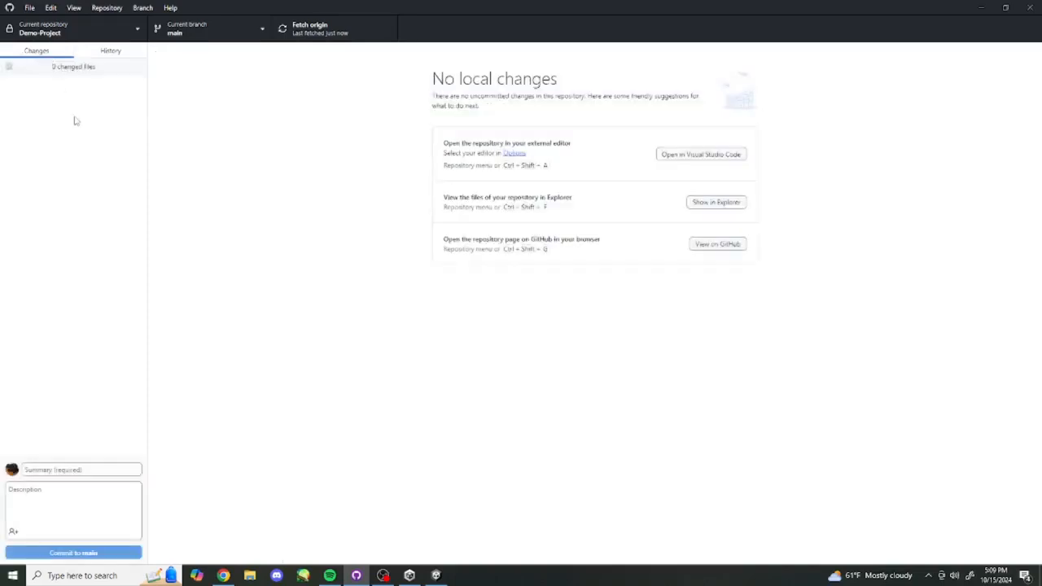